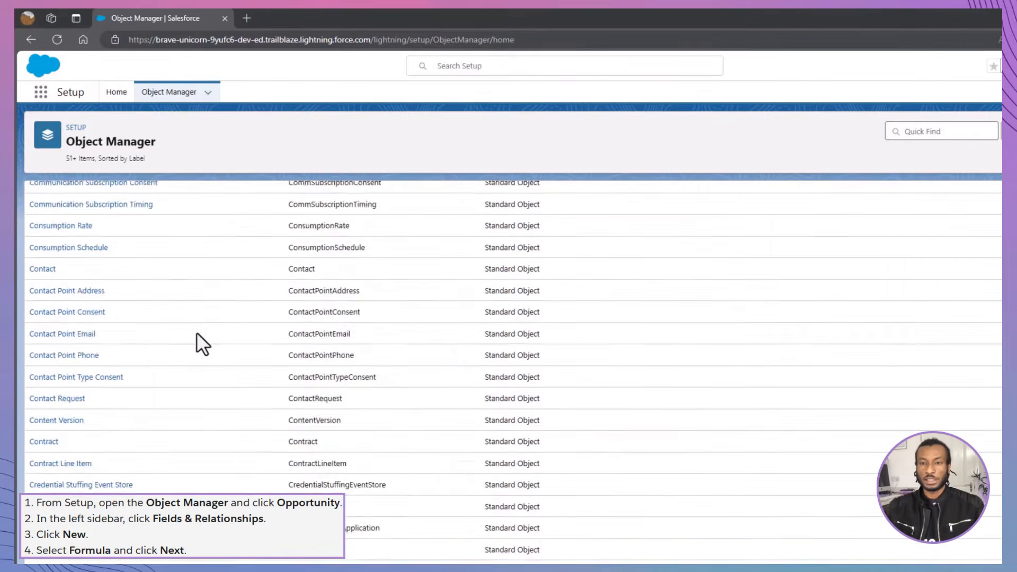
Start a new custom field on the Opportunity object, choosing Formula as its data type
scroll(196, 339, down, 10)
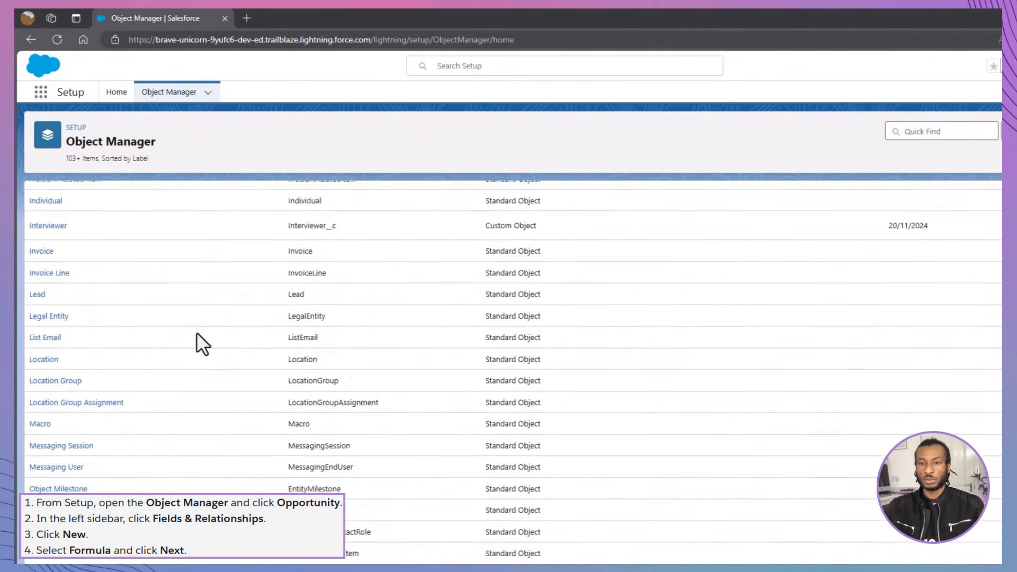
click(56, 345)
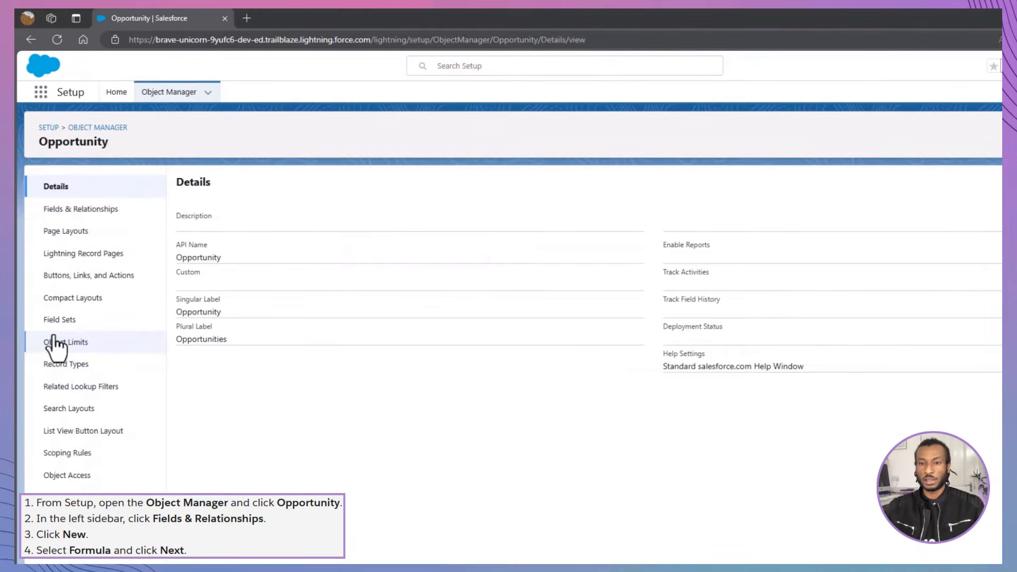
click(76, 212)
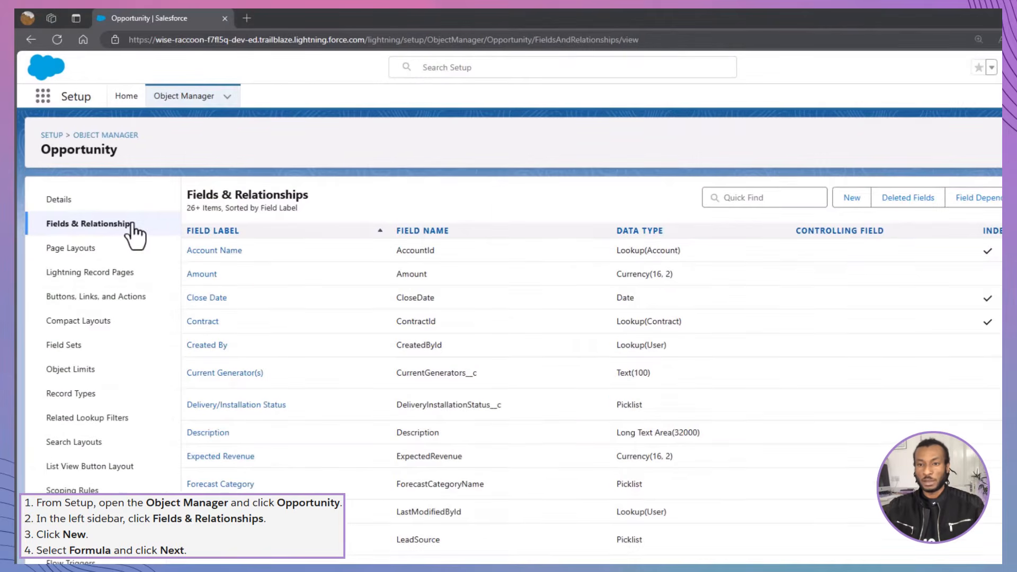
click(878, 185)
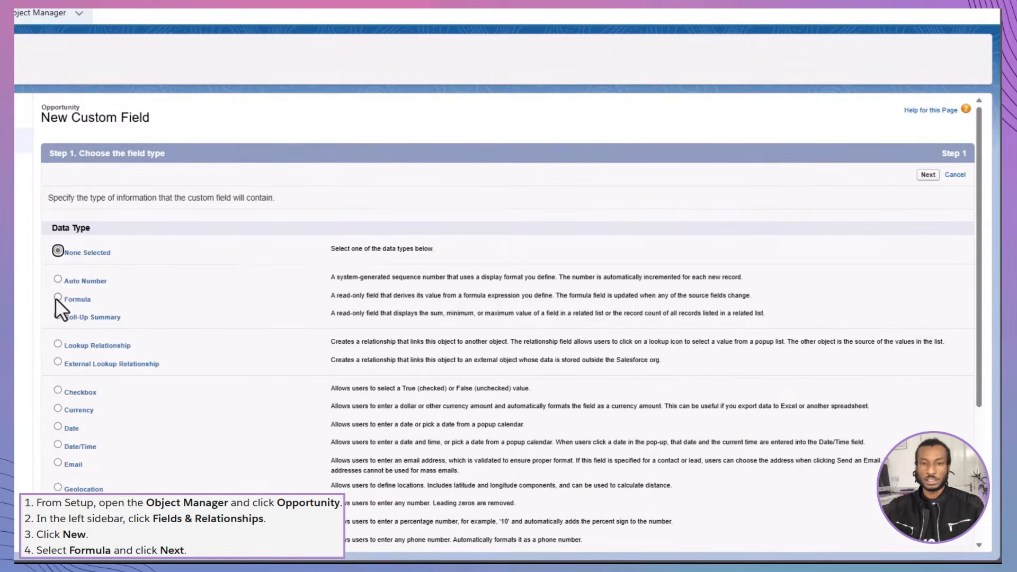
click(58, 297)
click(926, 175)
Label the field My Formula Field, set its formula return type to Text, and proceed to the formula editor
text(My Formula Field)
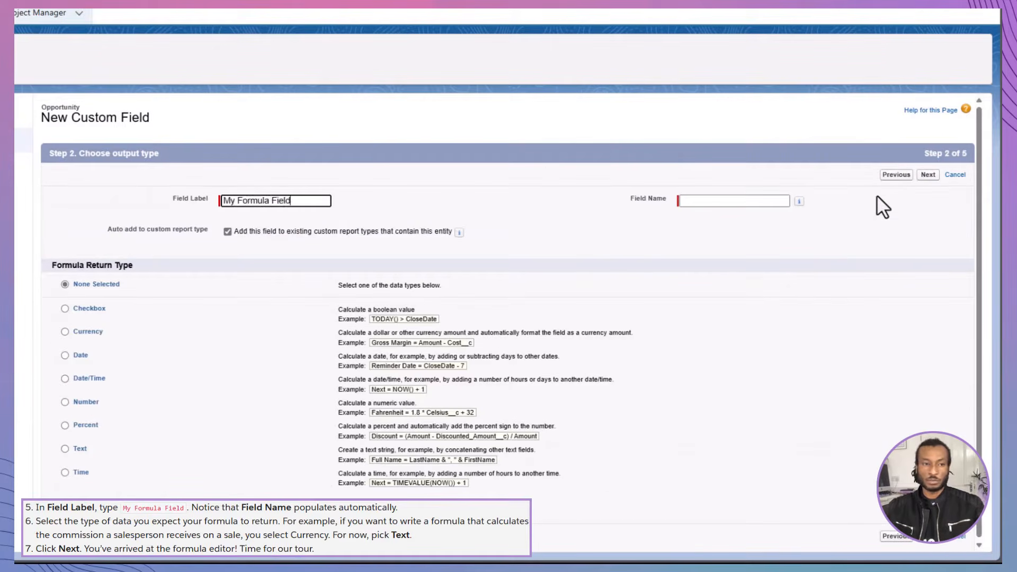
key(Tab)
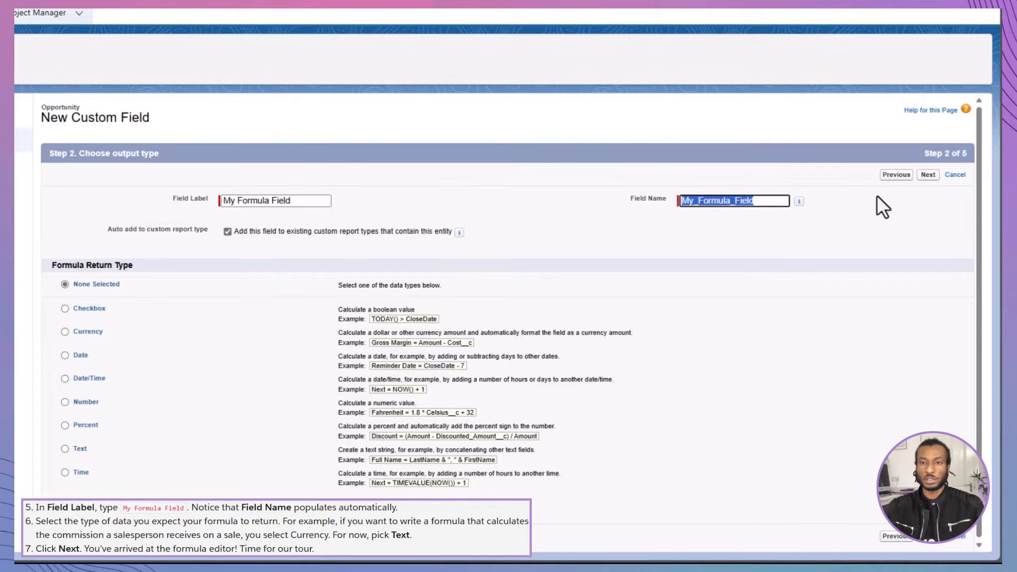
click(877, 198)
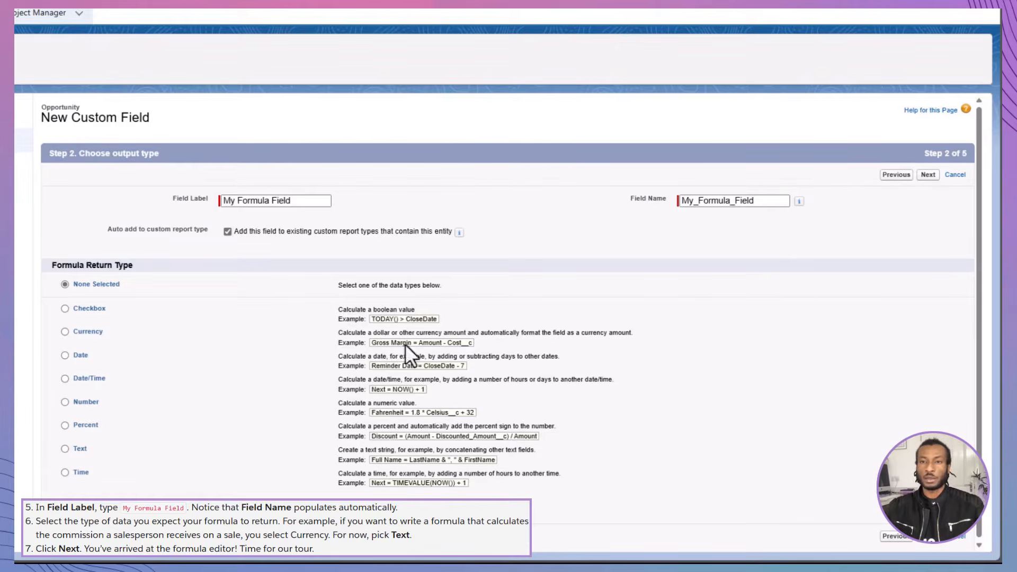
click(63, 449)
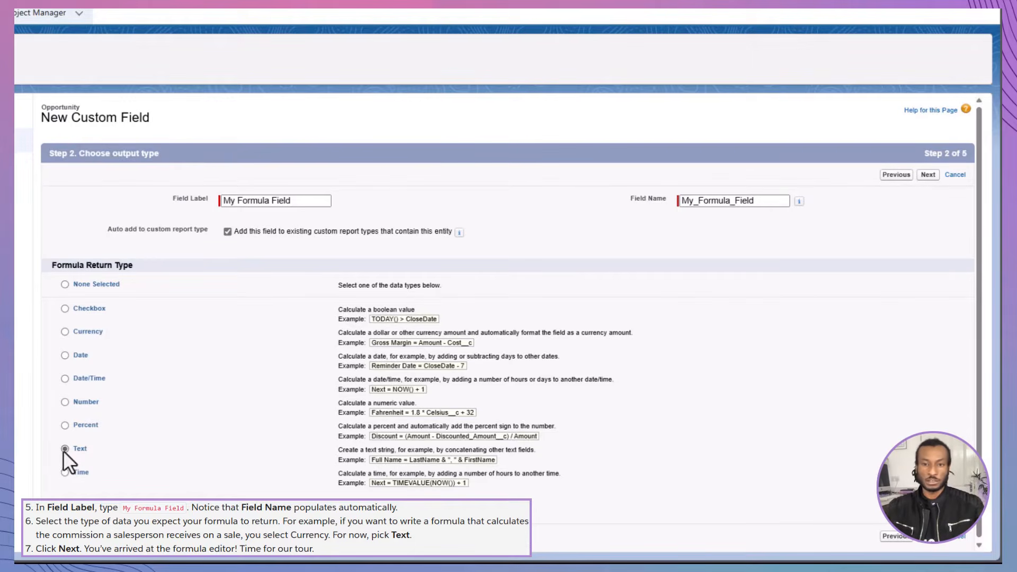
click(928, 546)
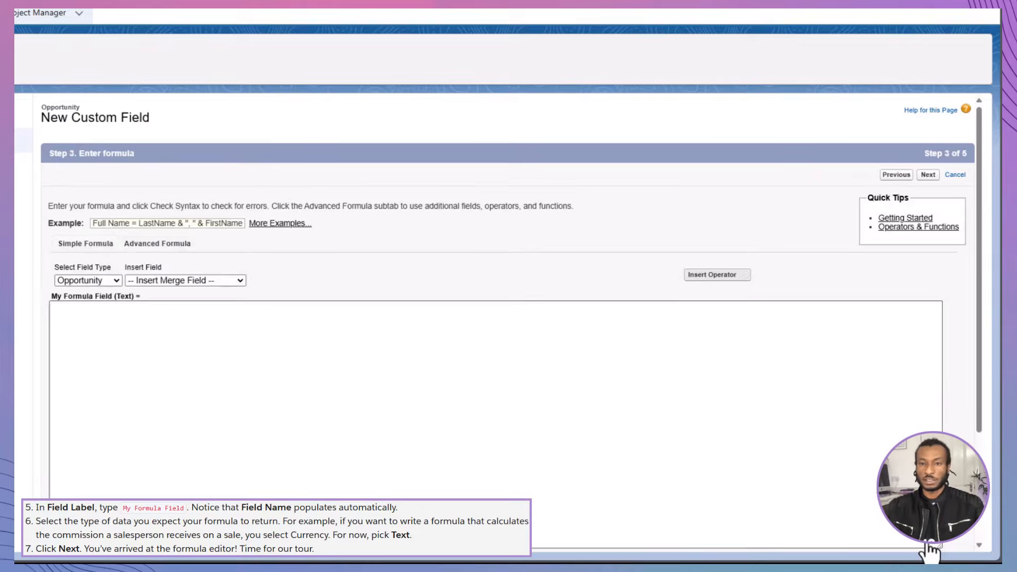
scroll(927, 545, down, 1)
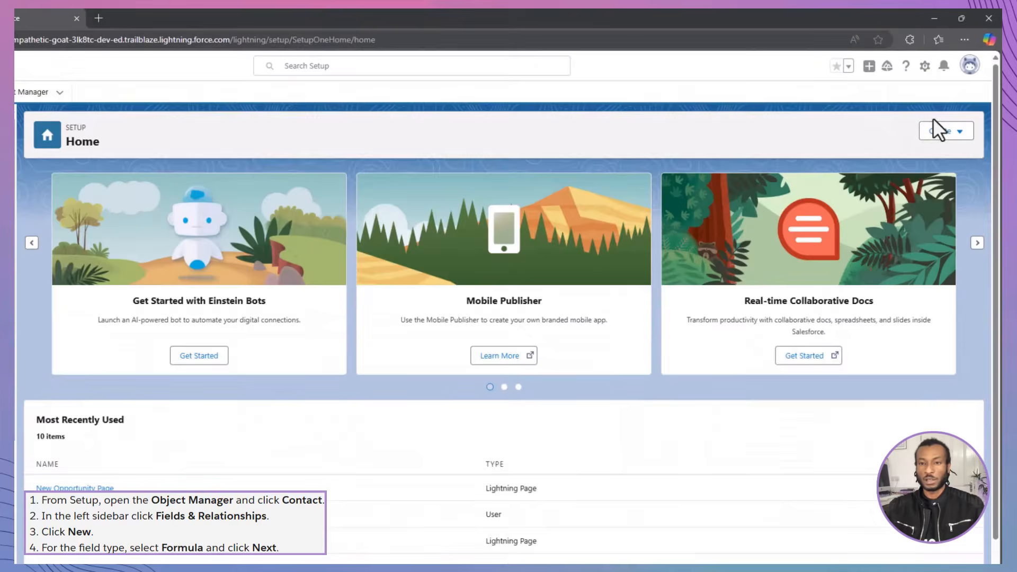
Start a new custom field on the Contact object, choosing Formula as its data type
click(33, 92)
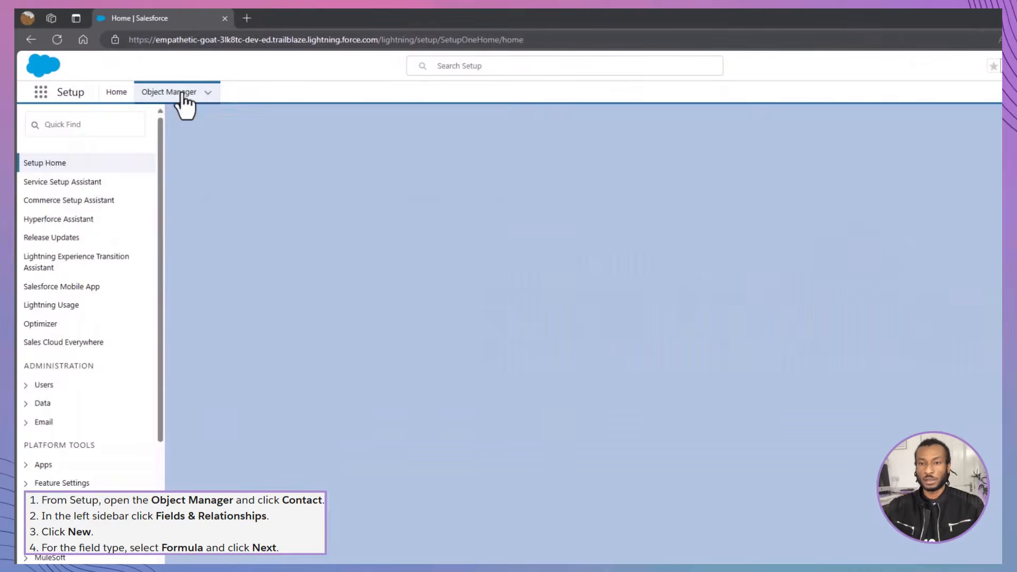
scroll(193, 227, down, 3)
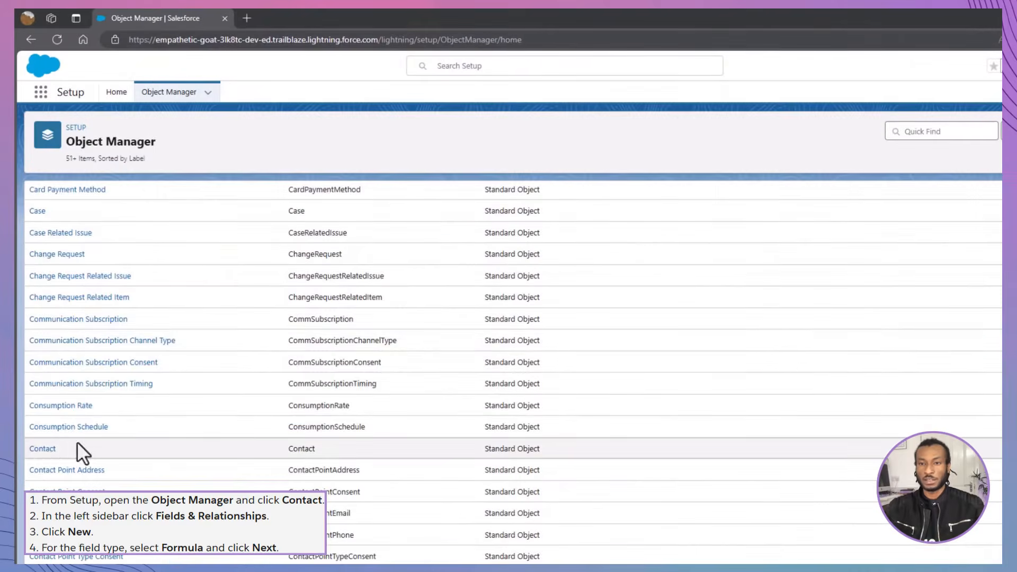
click(53, 447)
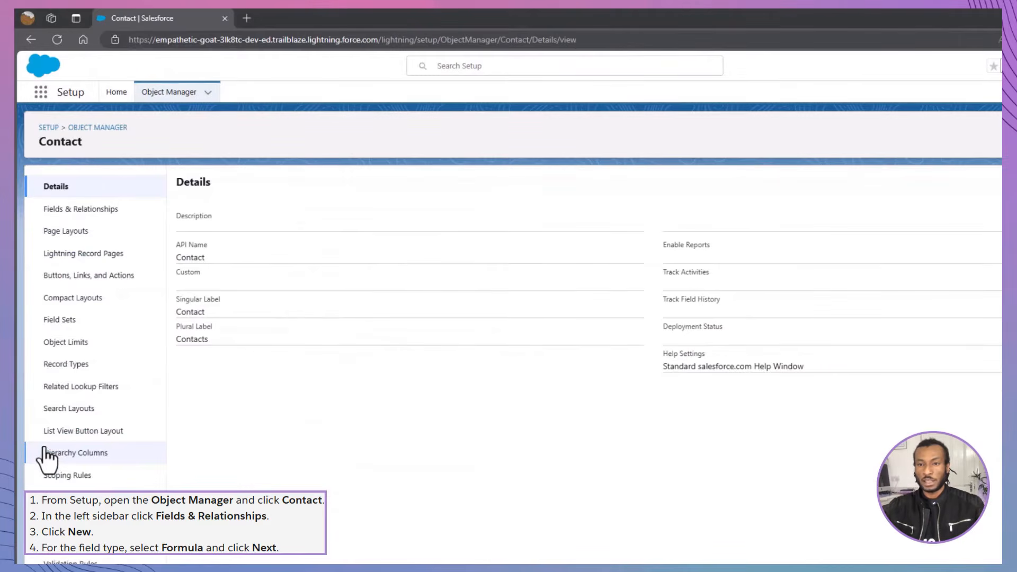
click(80, 210)
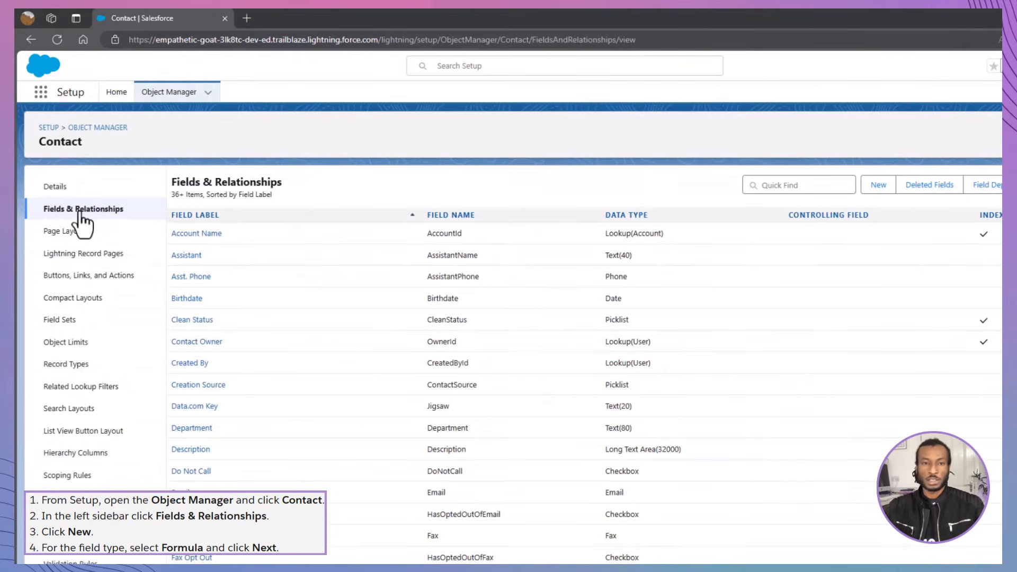
click(878, 185)
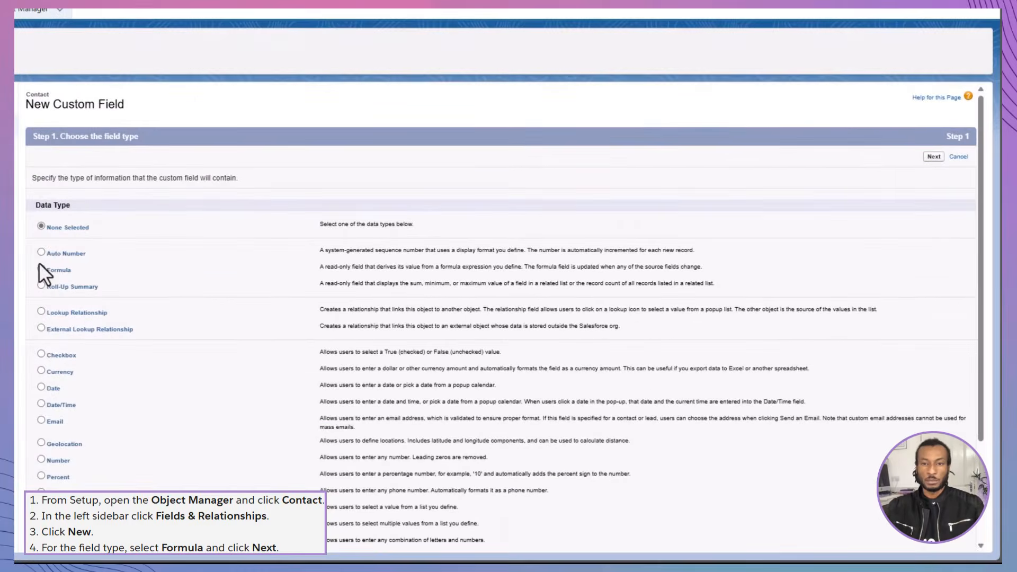
click(96, 300)
click(933, 157)
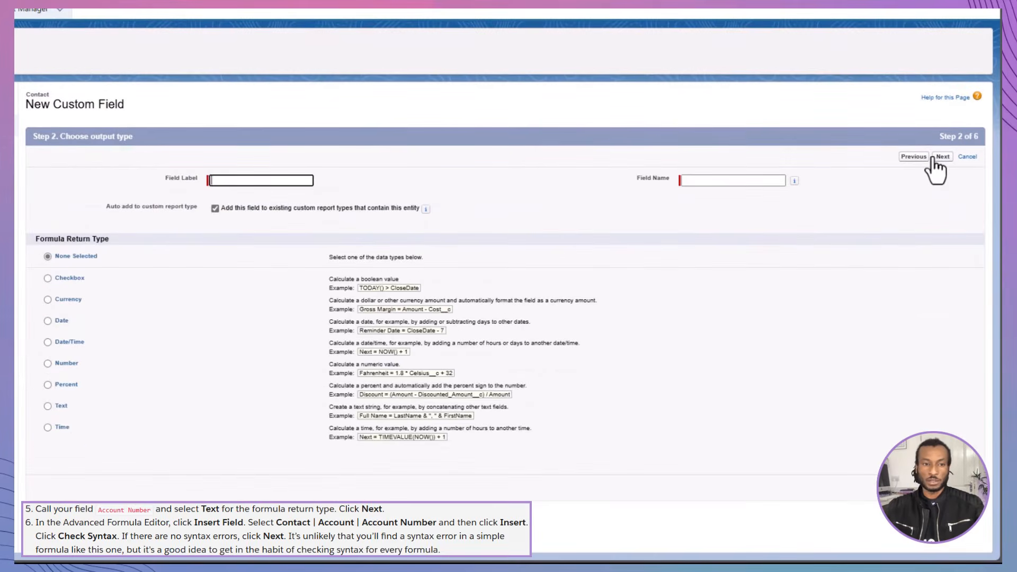
Label the field Account Number, set its formula return type to Text, and proceed to the formula editor
text(Accoun)
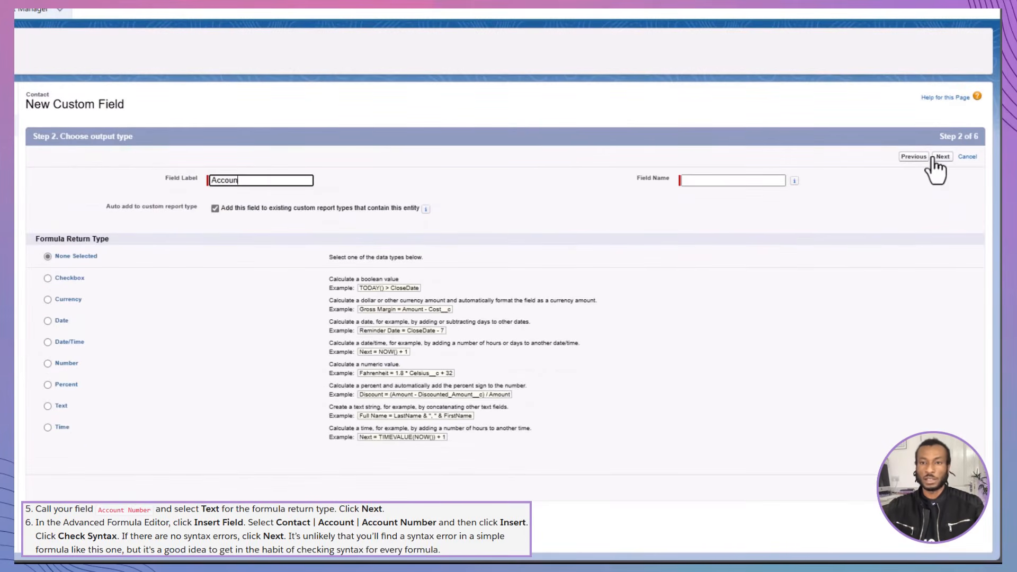
text(t Number)
key(Tab)
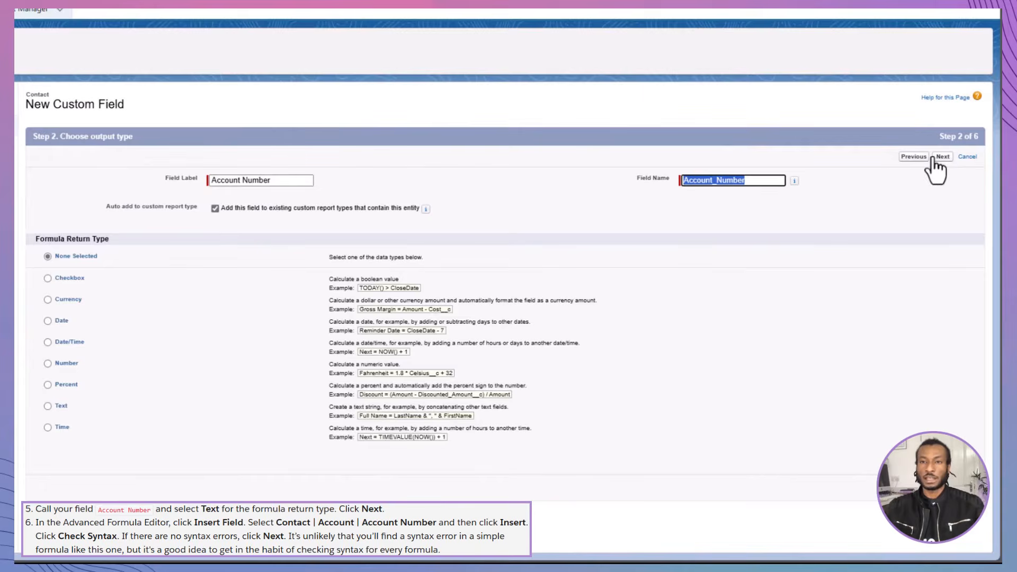
click(916, 177)
click(48, 405)
click(942, 157)
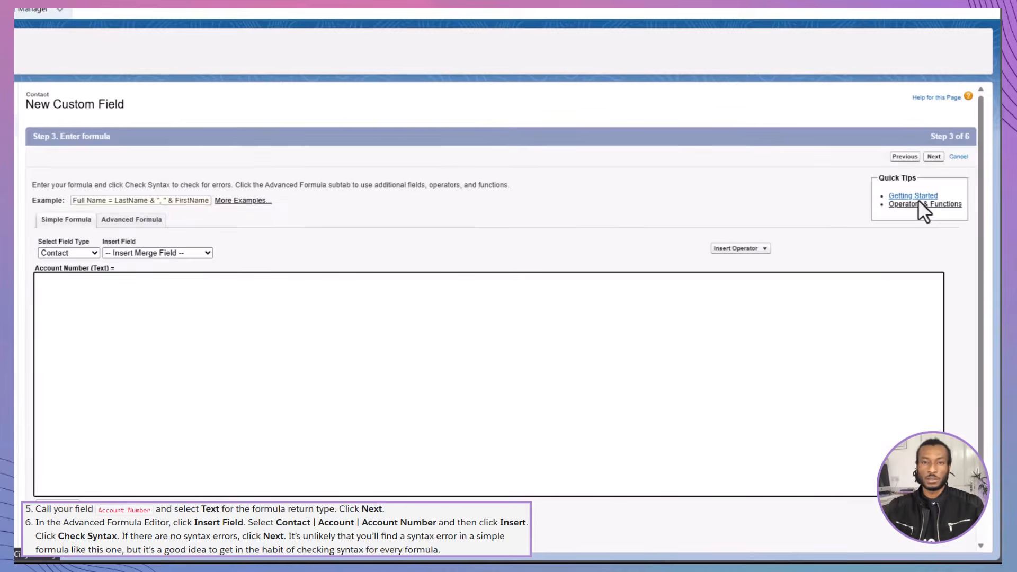
In the advanced formula editor, insert Contact > Account > Account Number, check the formula's syntax, and continue to field-level security
click(145, 220)
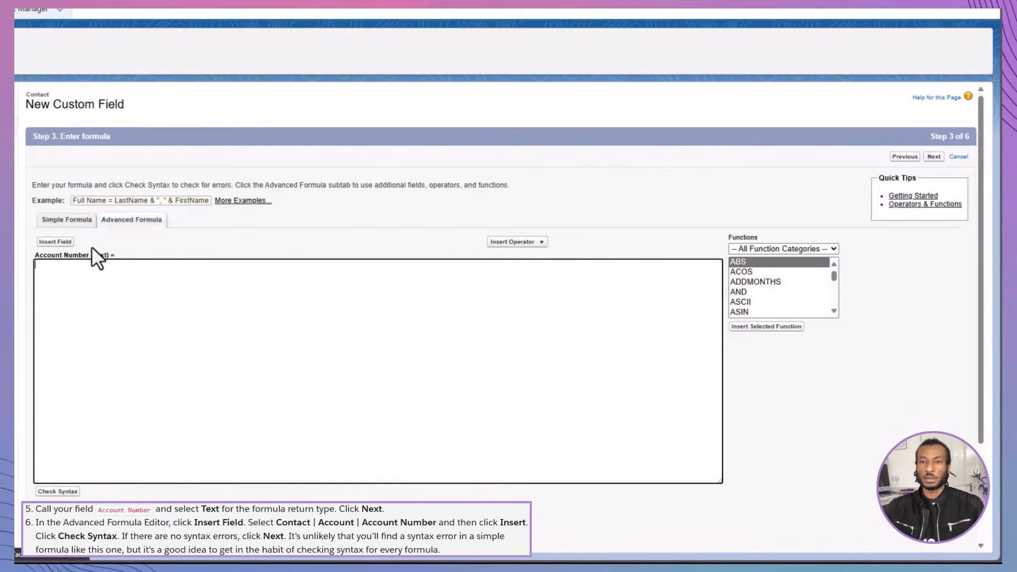
click(55, 242)
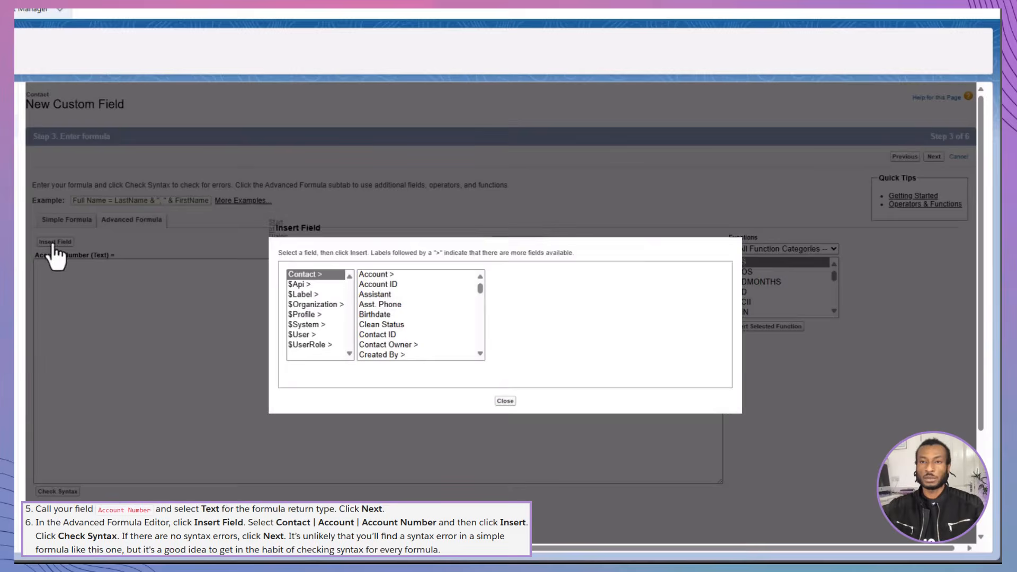
click(376, 273)
click(533, 294)
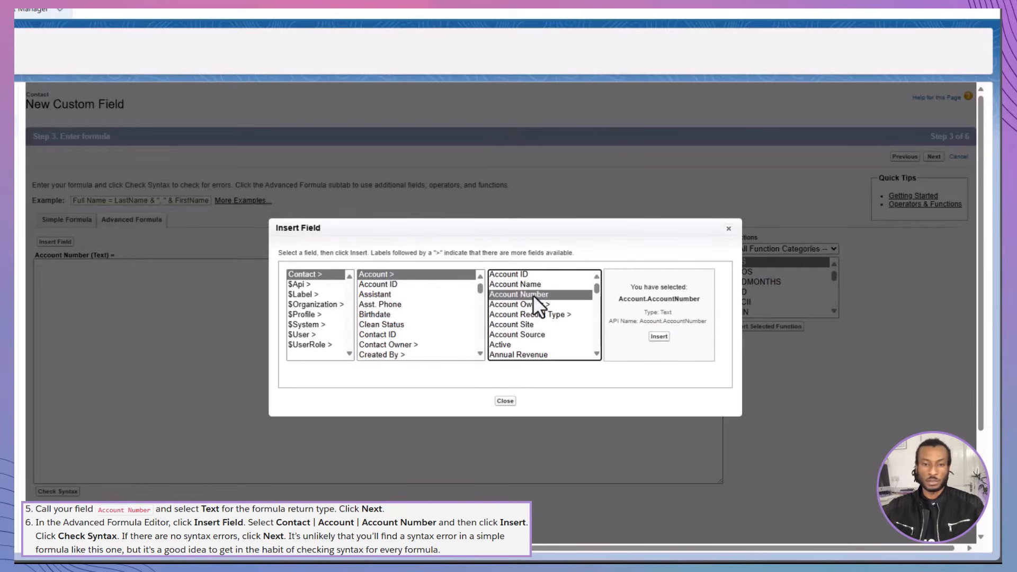
click(659, 336)
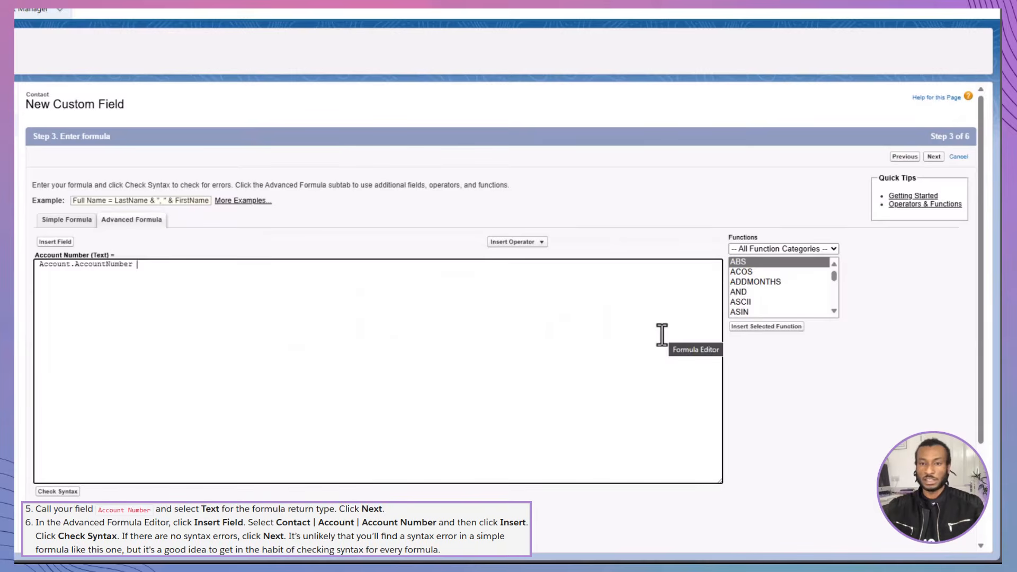
click(75, 492)
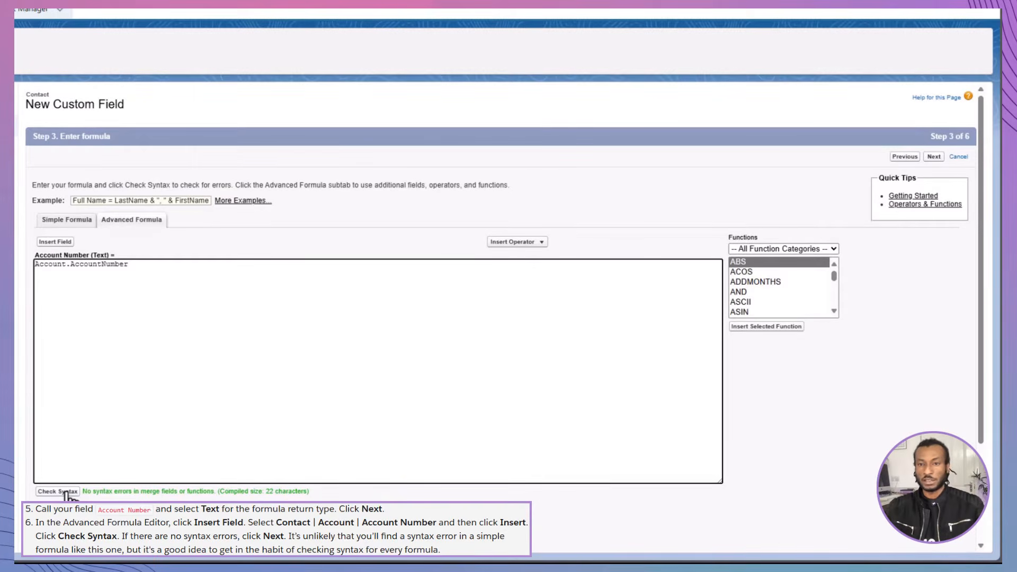
click(934, 157)
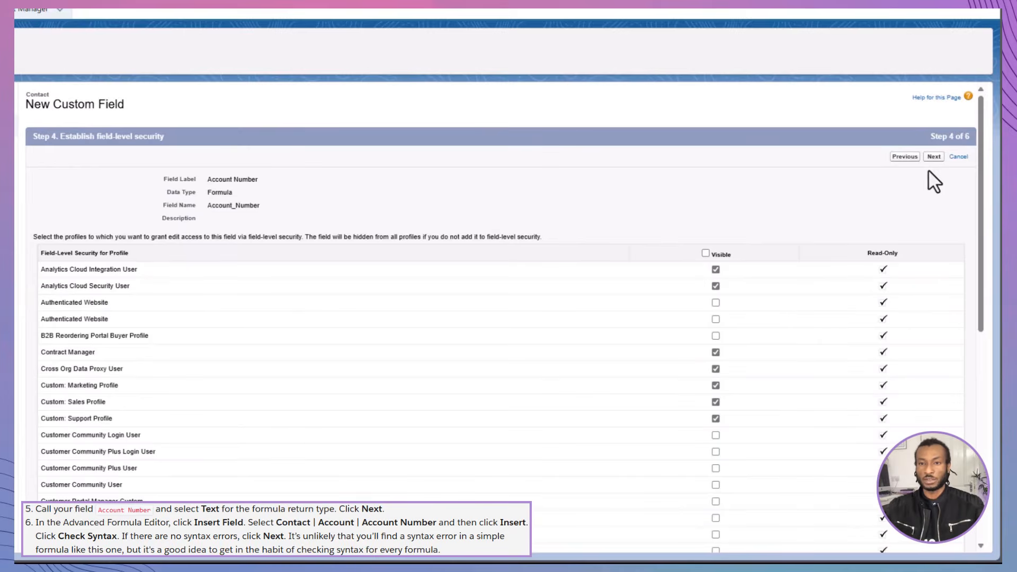
Keep the default field-level security and the Contact Record Page selection, and save the new field
click(933, 156)
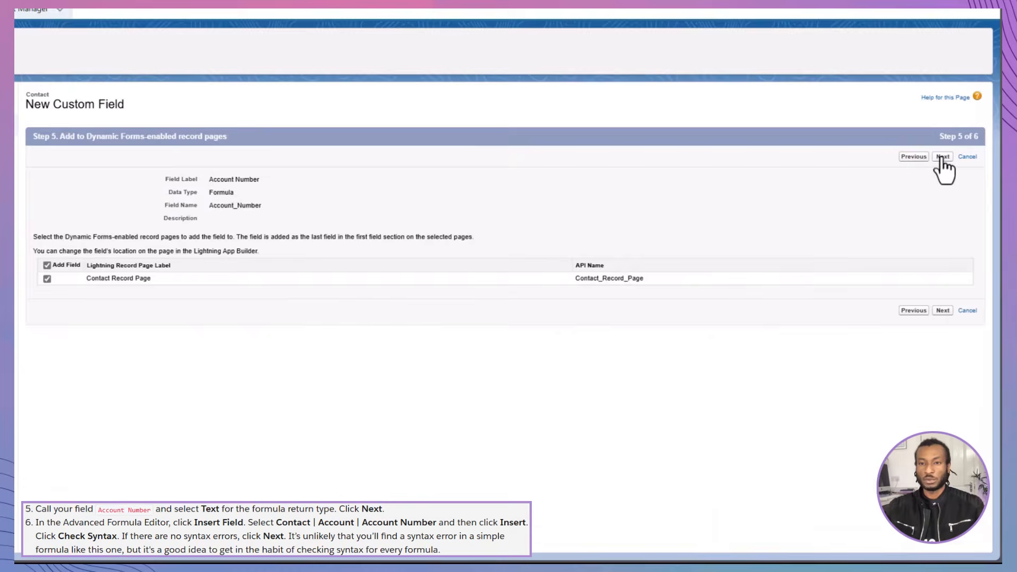
click(941, 157)
click(940, 157)
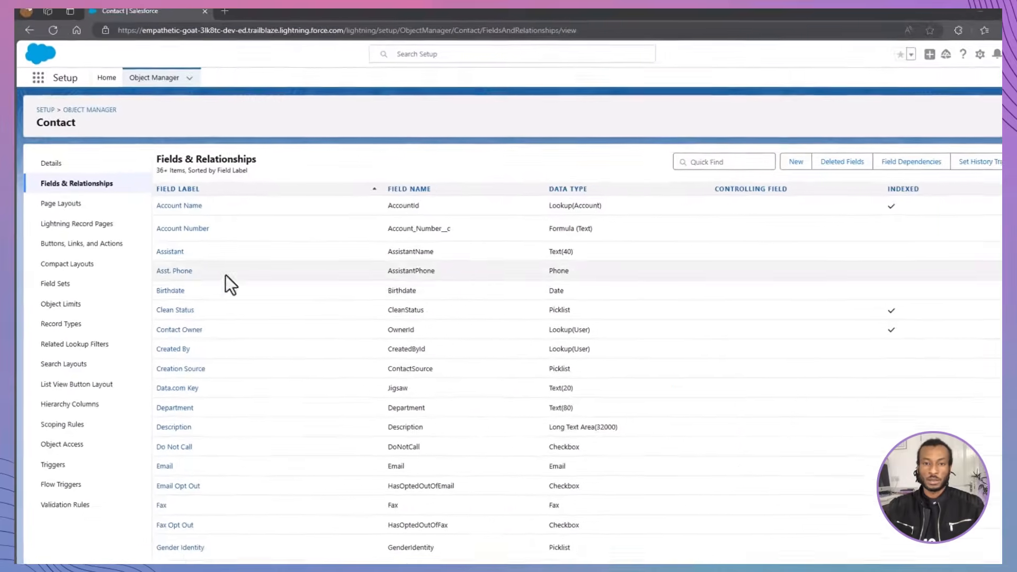
Switch to the Sales app, open a contact record, and examine the Account Number field in its details
click(39, 50)
click(75, 162)
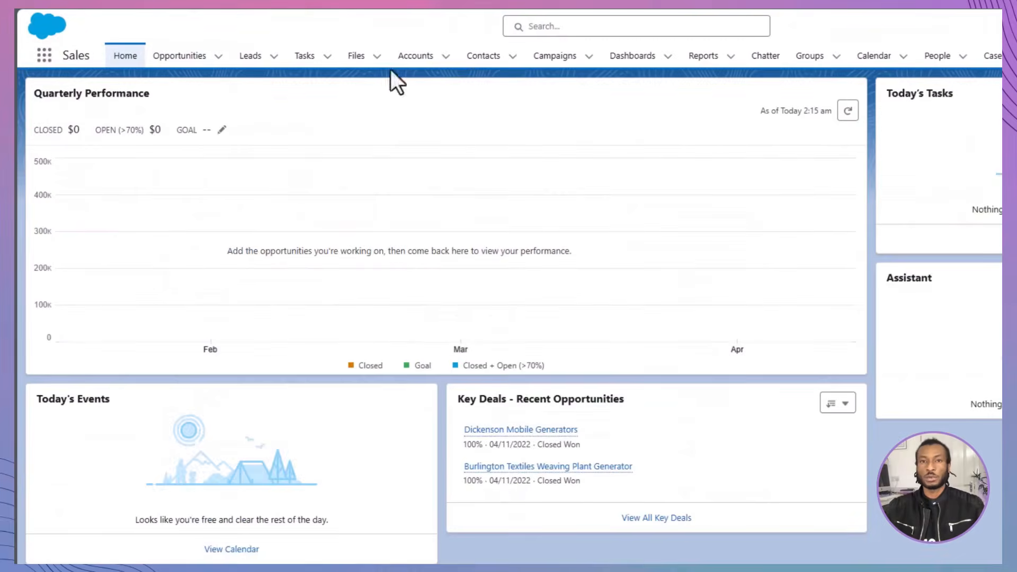
click(483, 56)
click(117, 186)
click(133, 202)
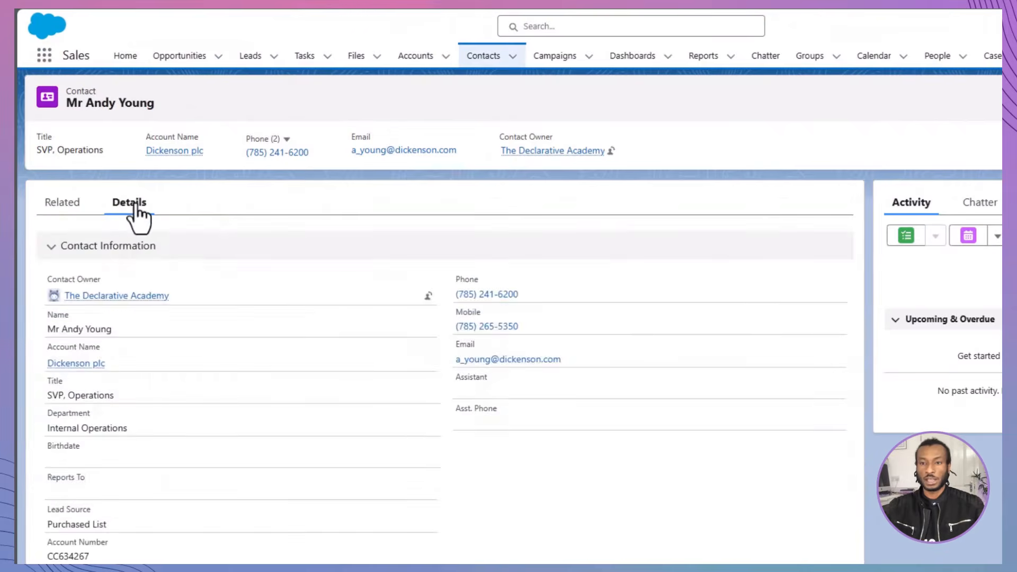
scroll(136, 203, down, 3)
scroll(135, 202, down, 9)
scroll(136, 201, up, 10)
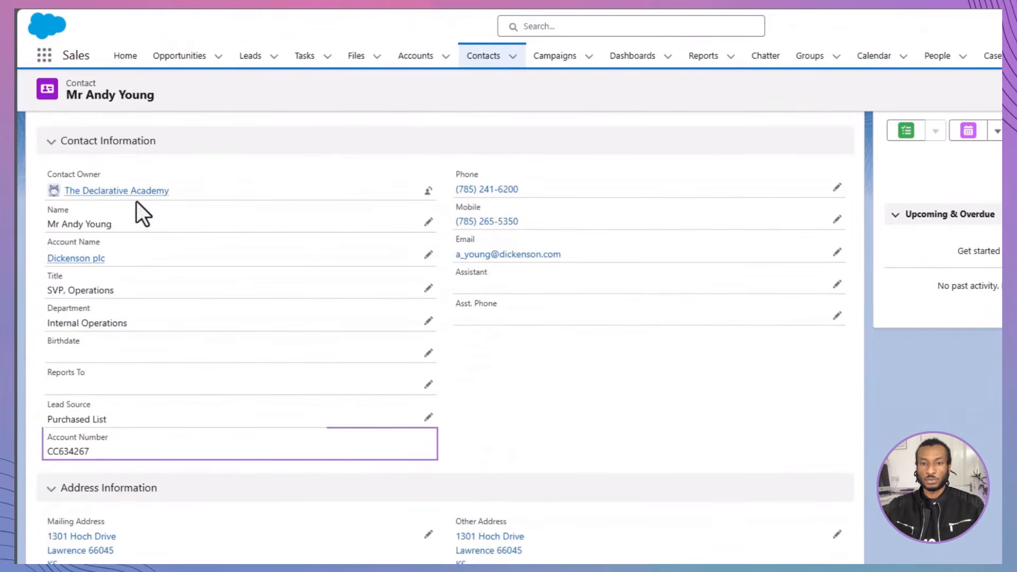
scroll(137, 202, up, 5)
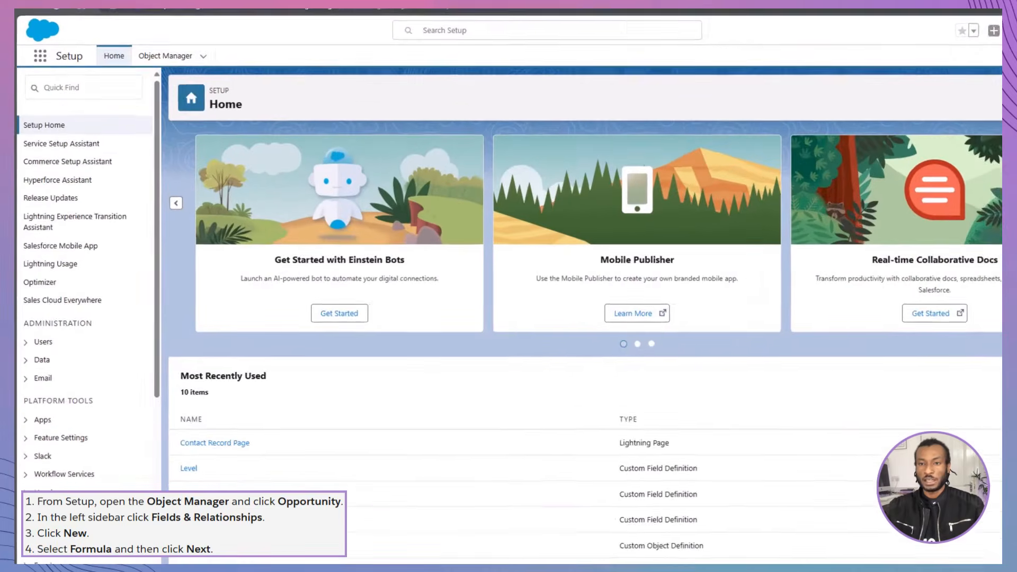
Start a new custom field on the Opportunity object, choose Formula as its data type, and continue to the output type
click(170, 51)
scroll(211, 182, down, 20)
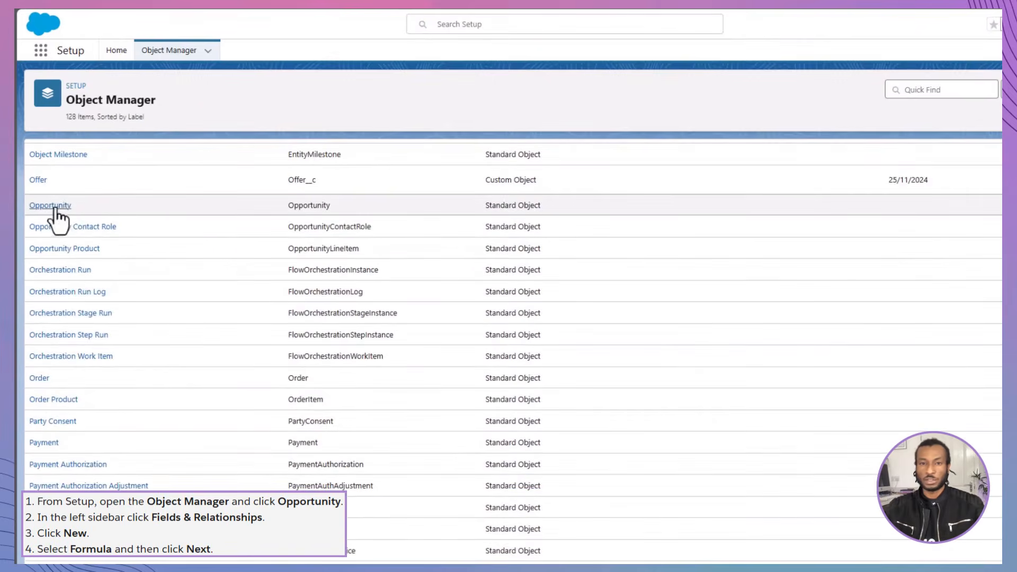
click(49, 206)
click(68, 169)
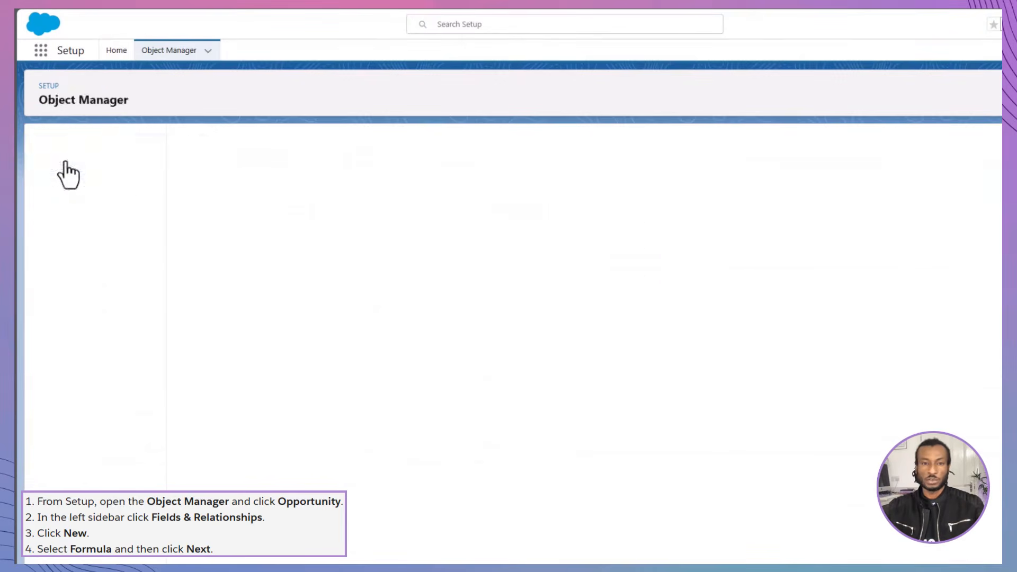
click(877, 143)
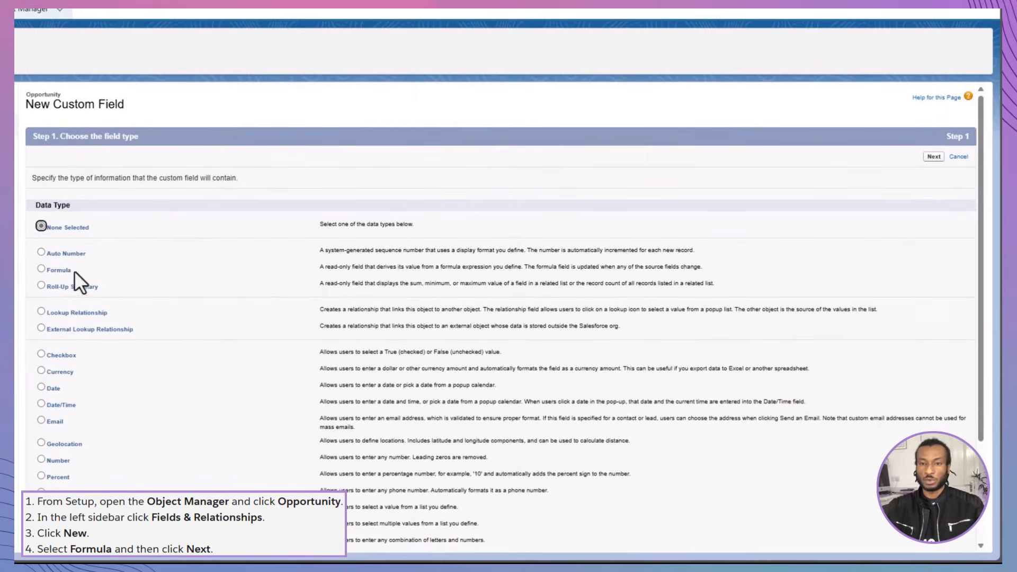
click(75, 273)
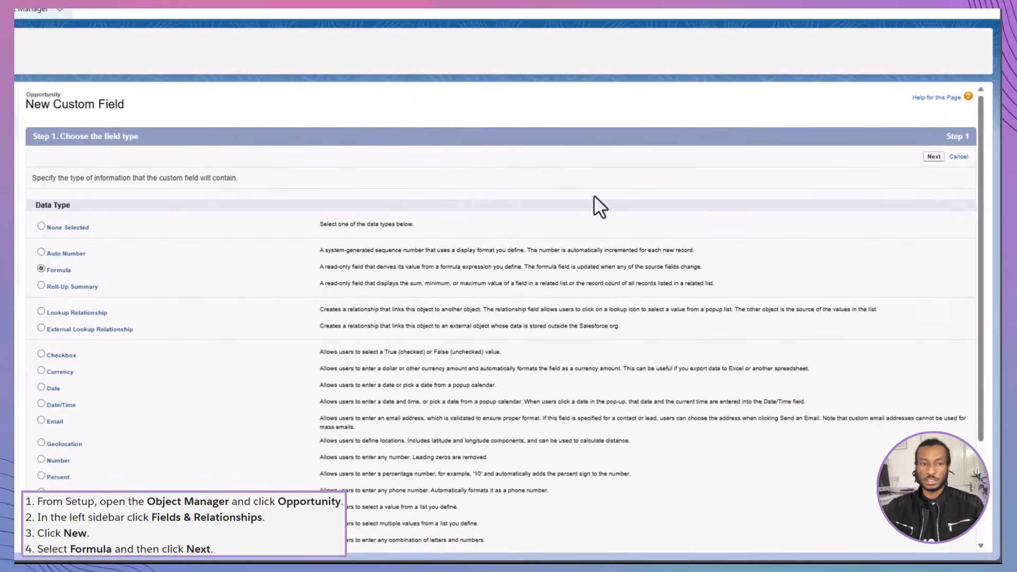
click(934, 156)
Label the field Days to Close, set its formula return type to Number, and proceed to the formula editor
text(Days to Close)
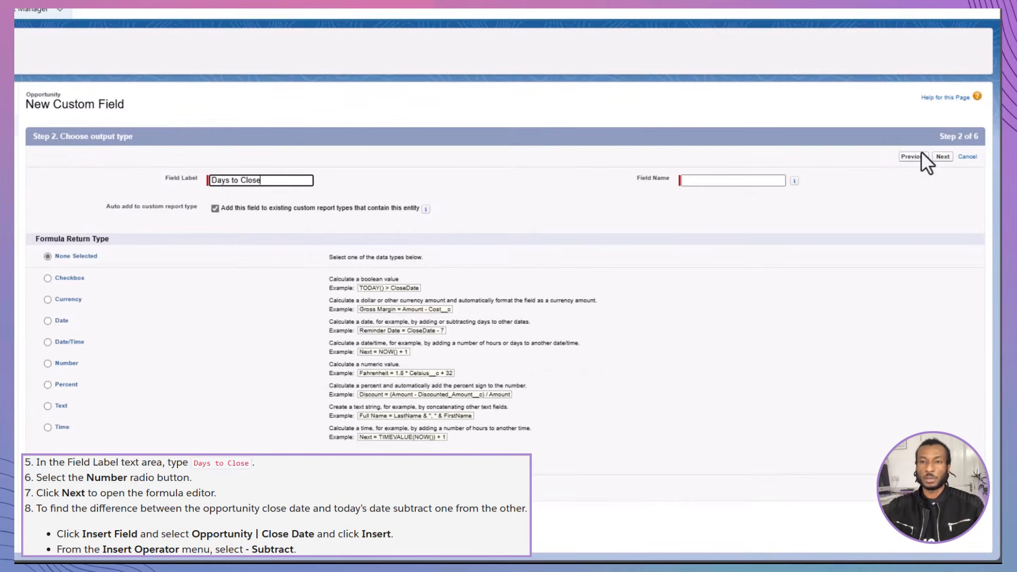
key(Tab)
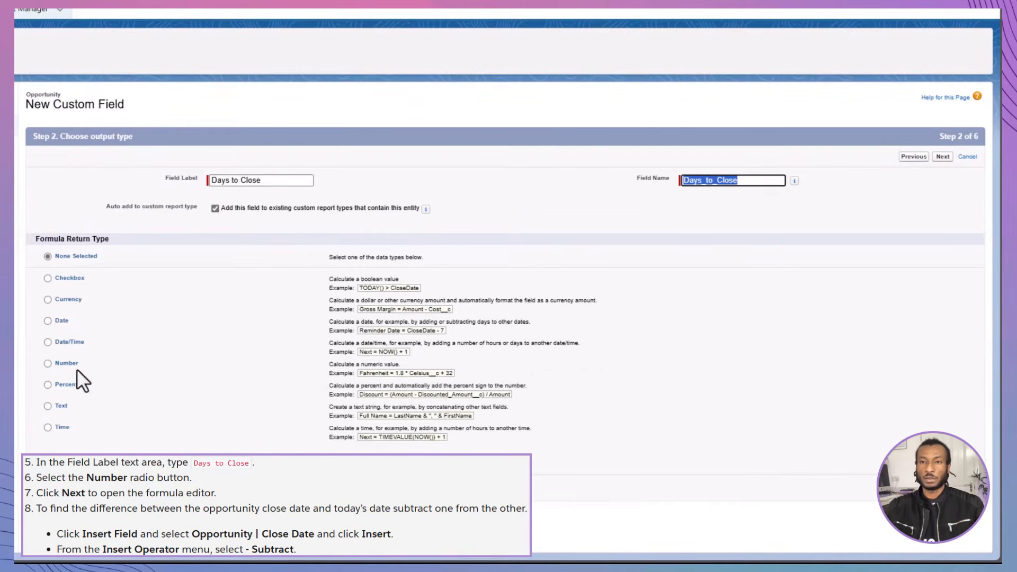
click(49, 364)
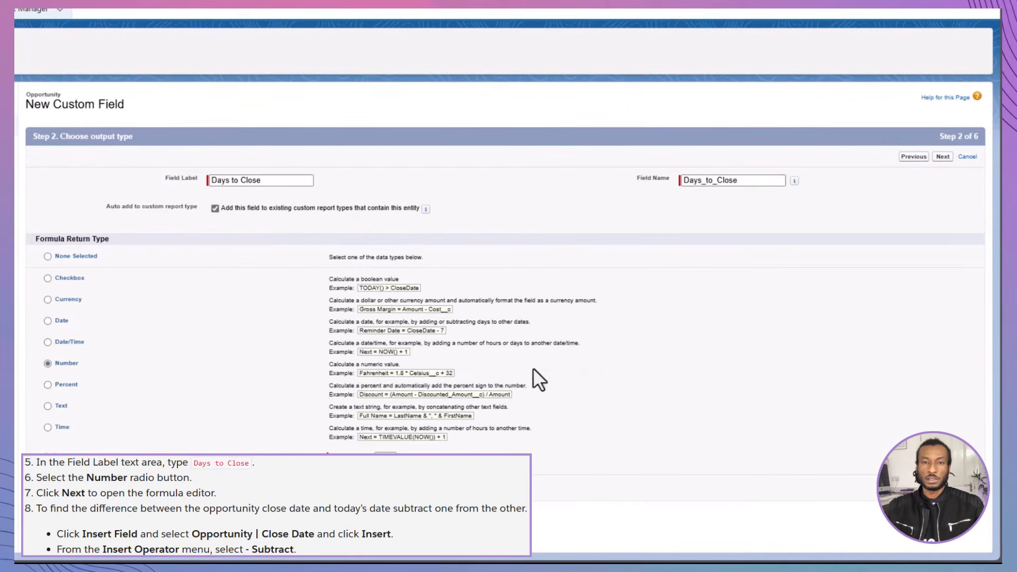
click(943, 157)
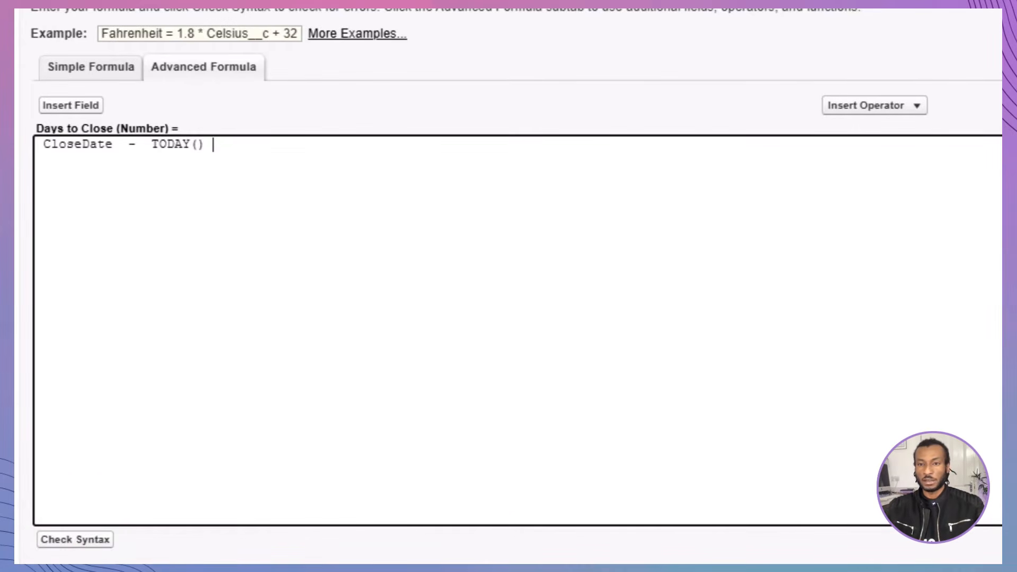
Check the syntax of the formula CloseDate - TODAY(), keep the default field-level security and page layouts, and save the field
click(74, 539)
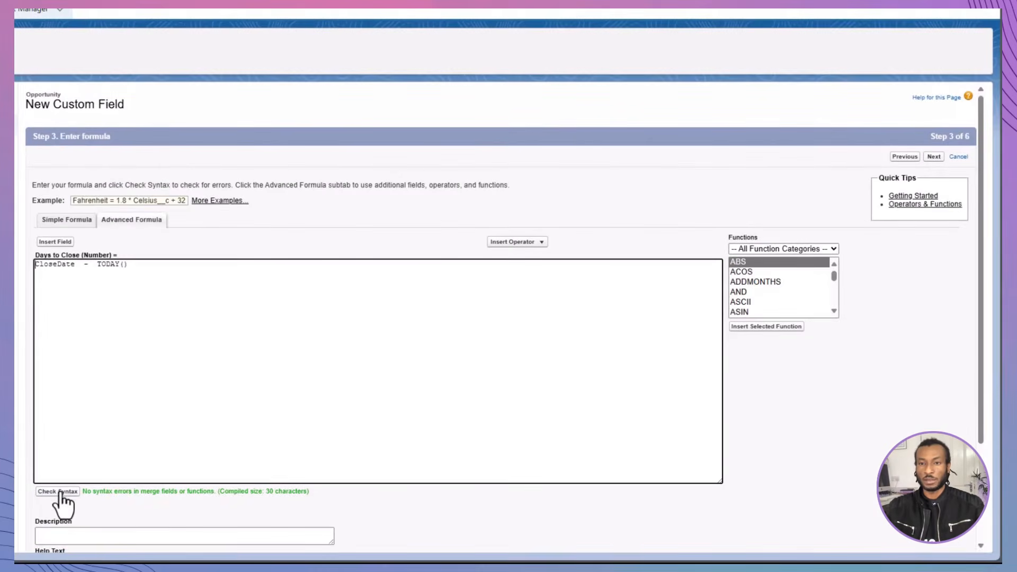
click(933, 158)
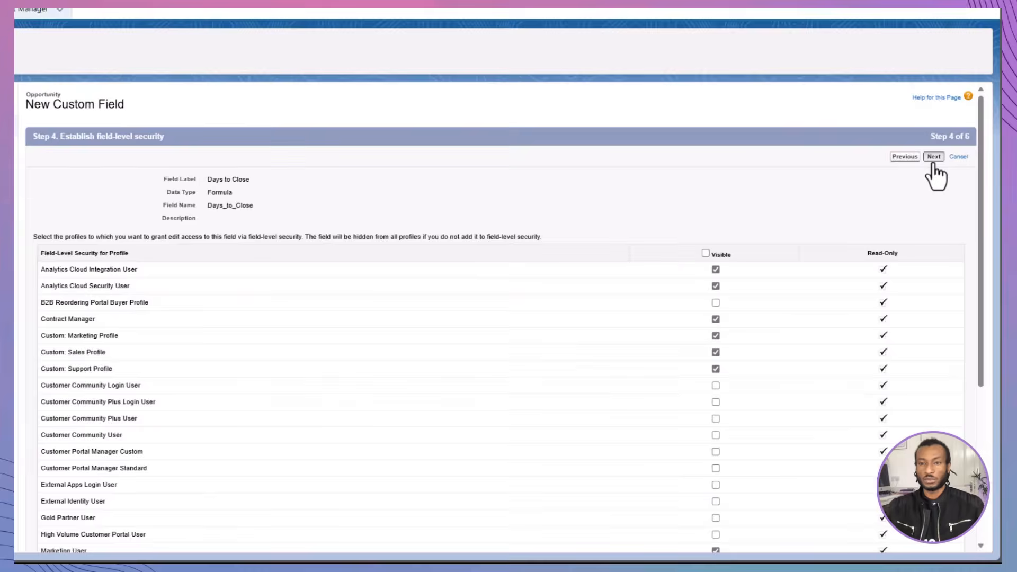
click(934, 158)
click(935, 158)
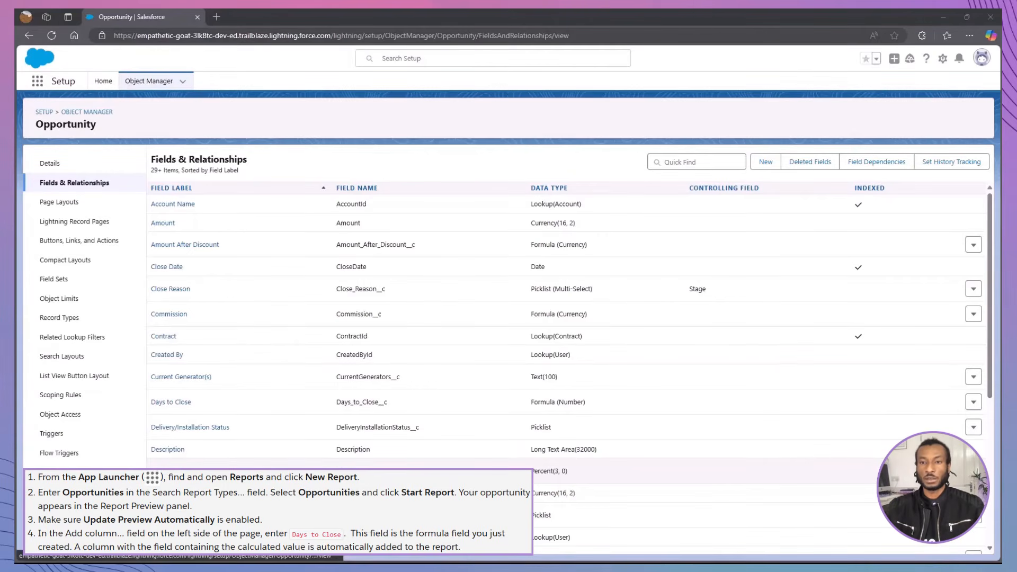
Switch to the Sales app and start a new report using the Opportunities report type
click(37, 80)
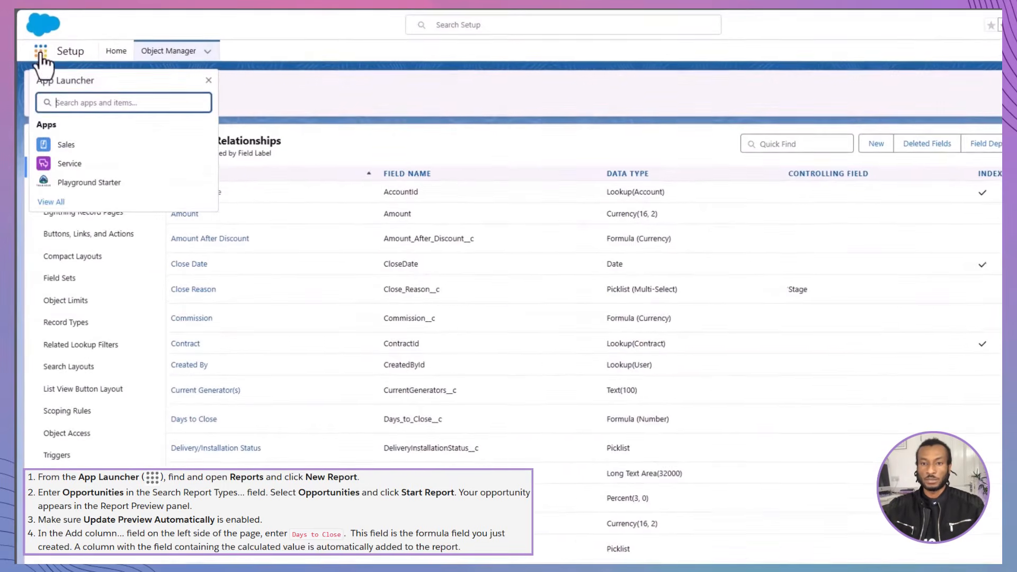
click(62, 148)
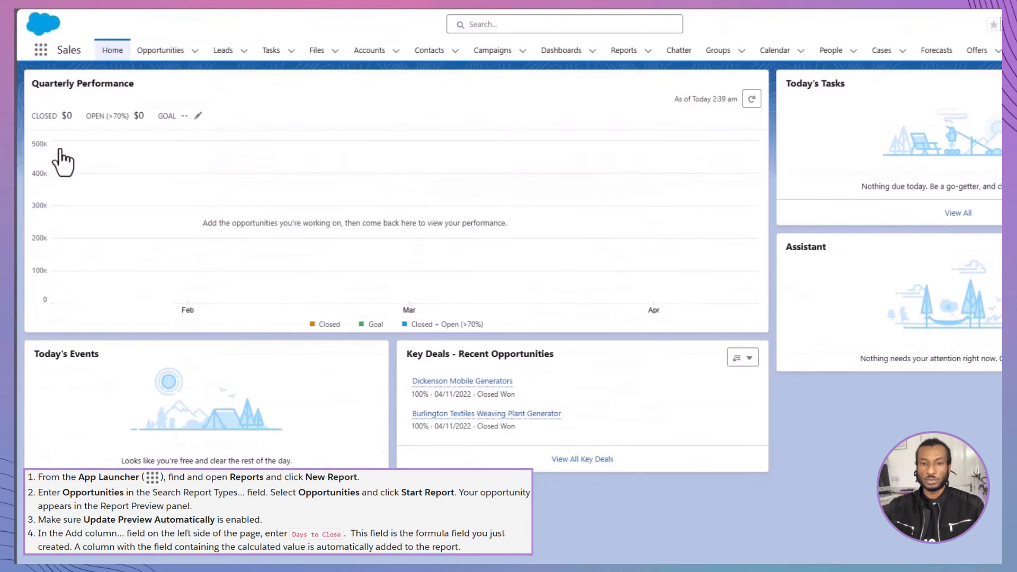
click(617, 51)
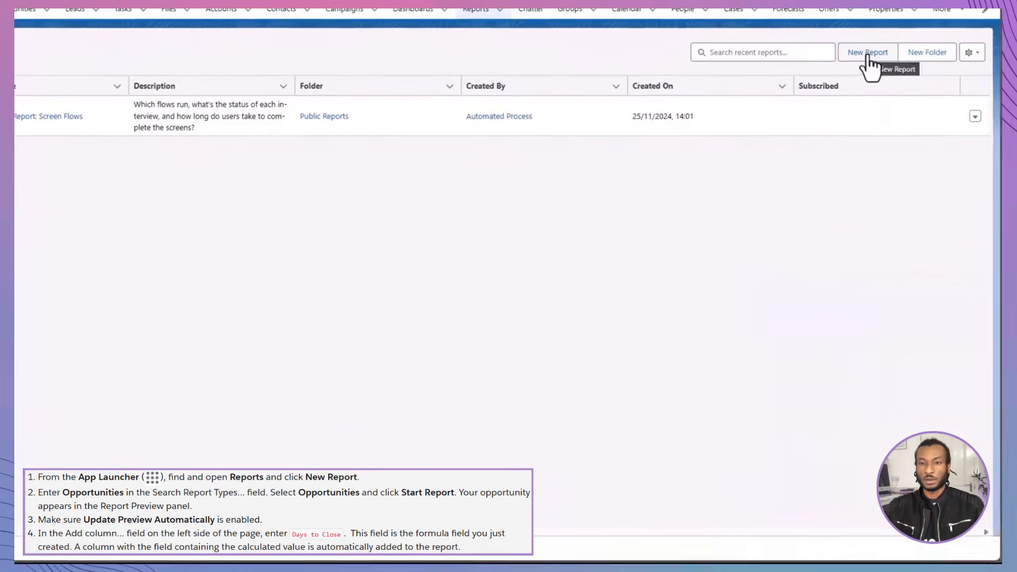
click(867, 57)
text(Opportuni)
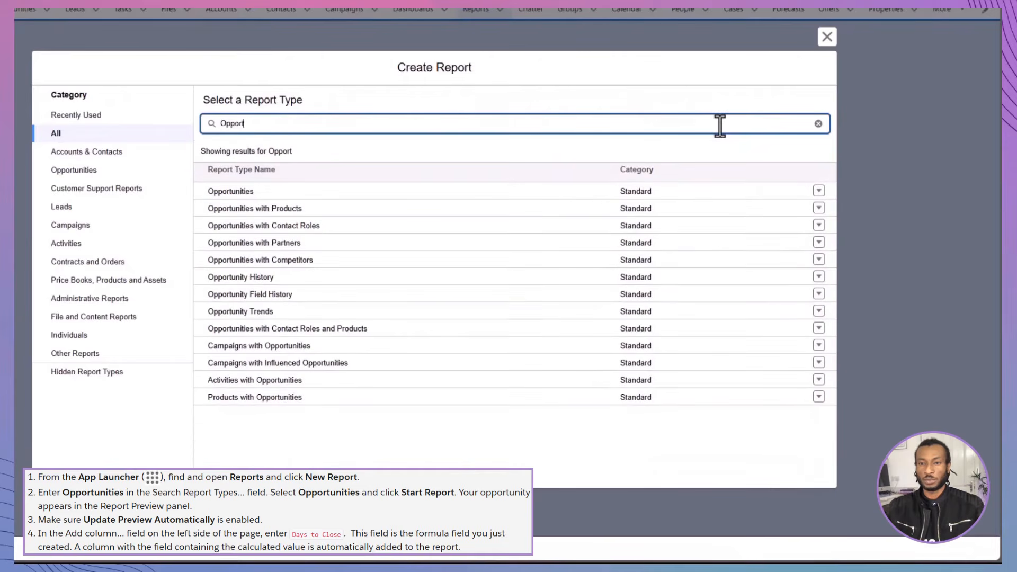
click(237, 192)
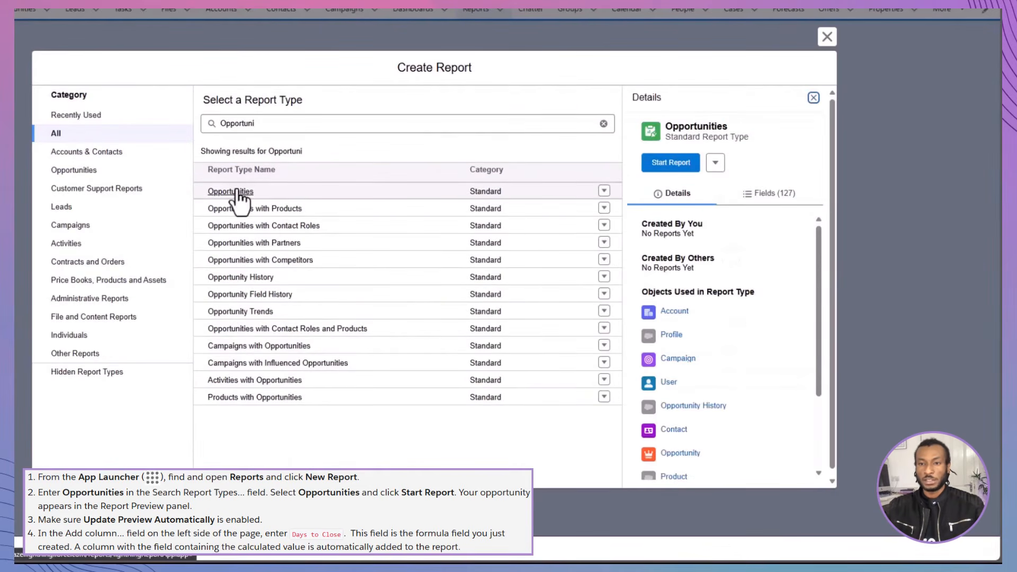
click(670, 164)
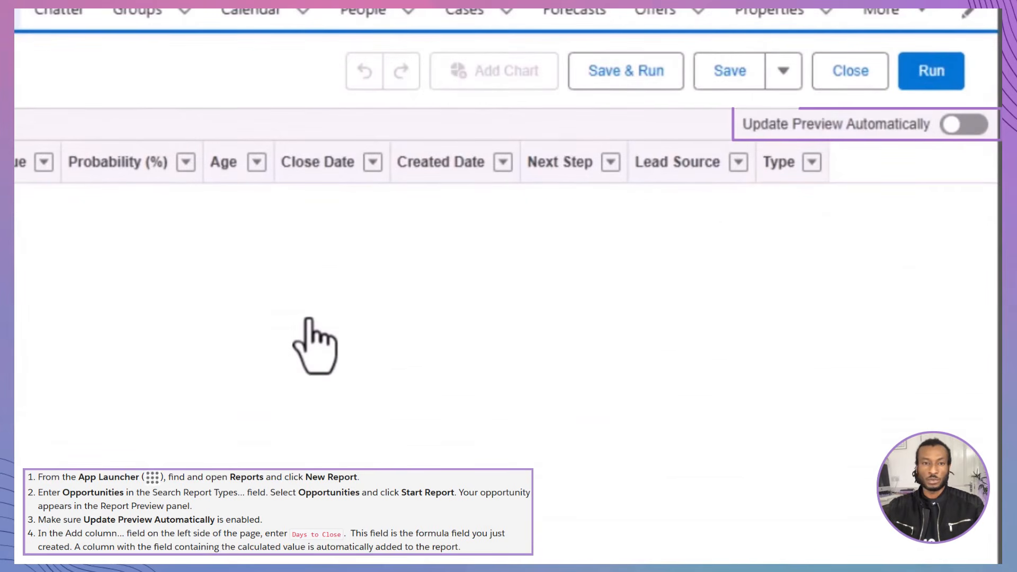
Enable automatic preview updates for the report and add the Days to Close field as a column
click(964, 125)
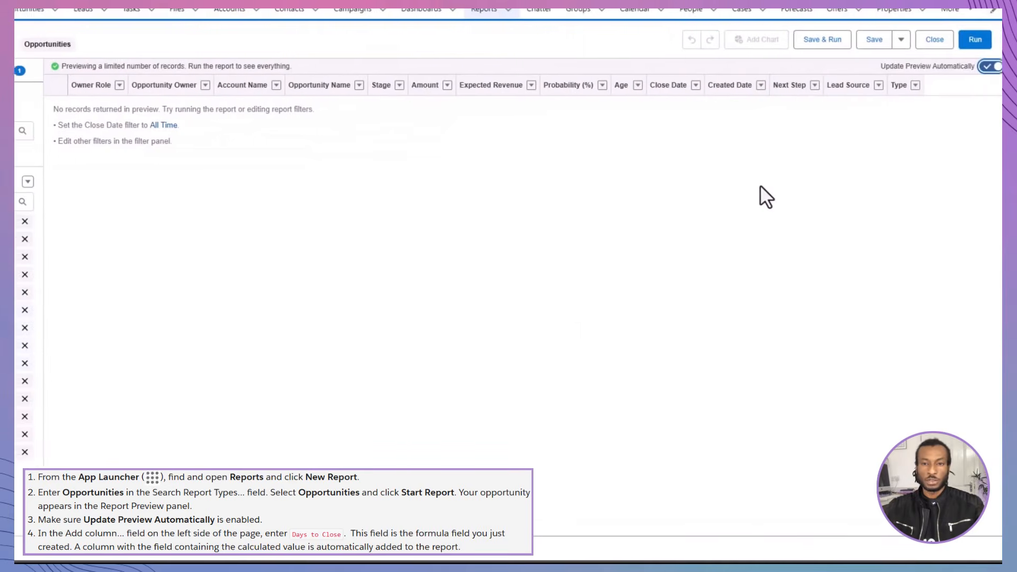
click(119, 201)
text(daa)
key(BackSpace)
key(BackSpace)
text(ys)
click(108, 243)
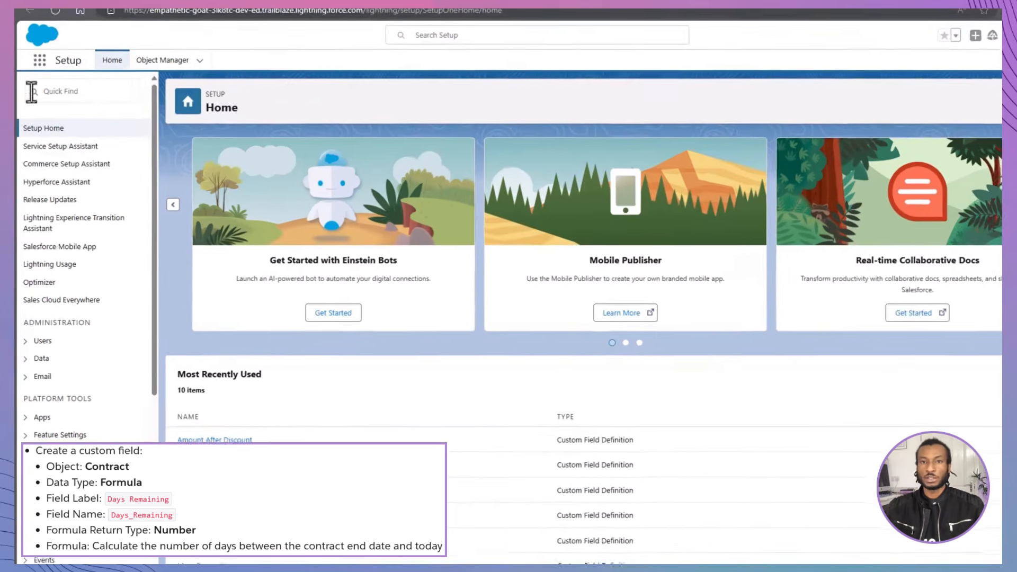
In Setup, start a new custom field on the Contract object with the Formula data type and continue to the output type
click(159, 81)
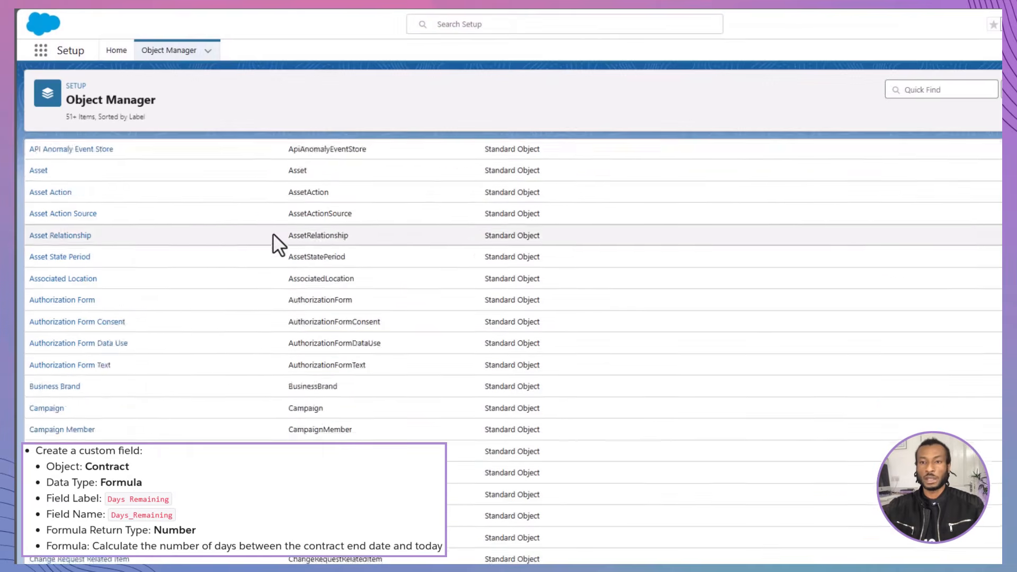
scroll(273, 233, down, 8)
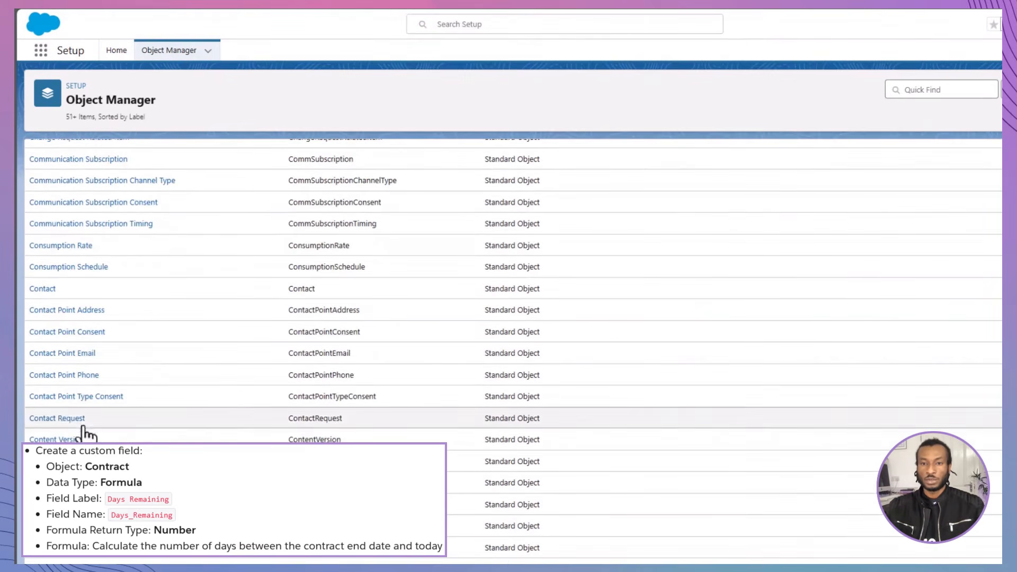
click(47, 462)
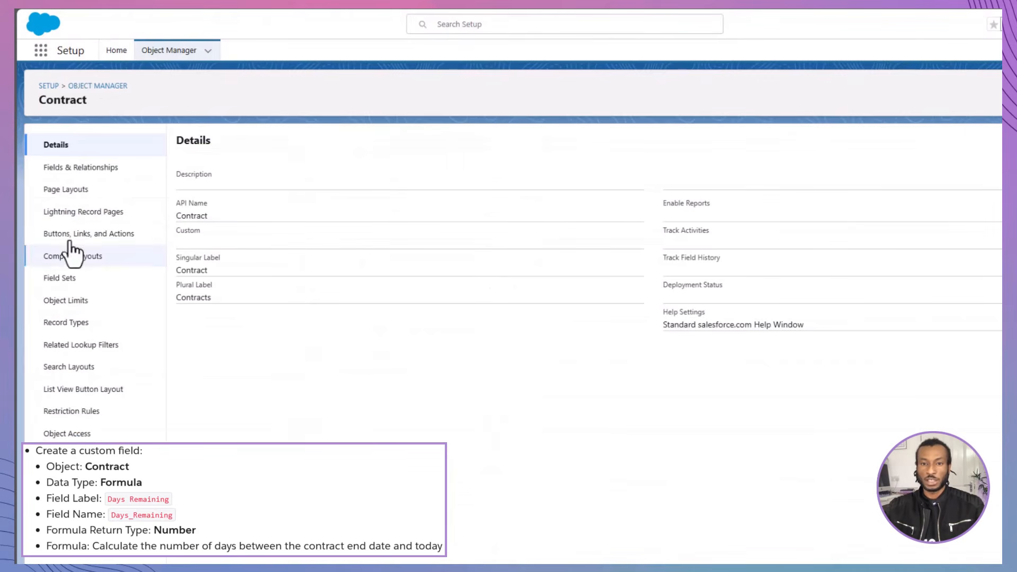
click(74, 168)
click(802, 142)
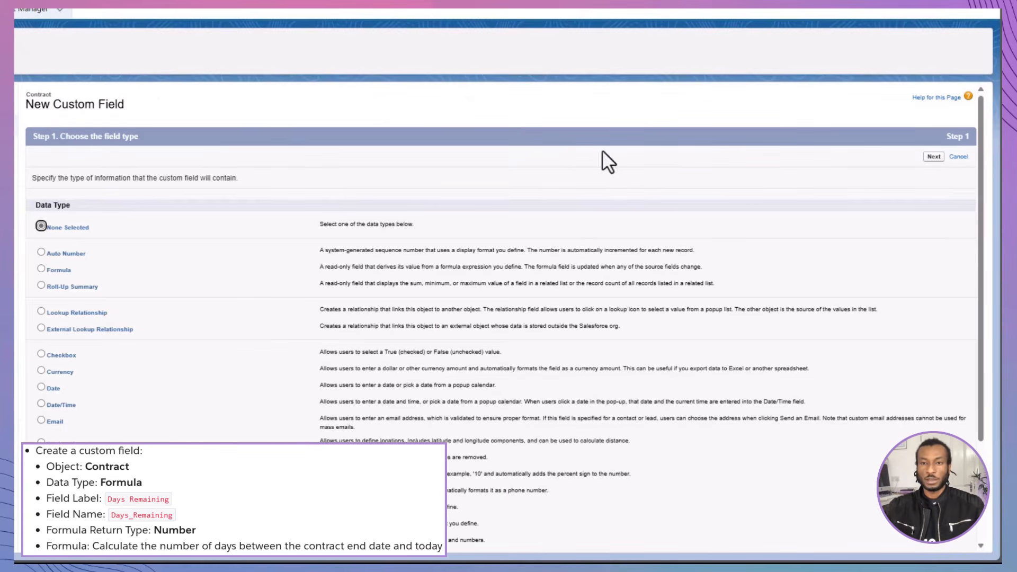
click(933, 156)
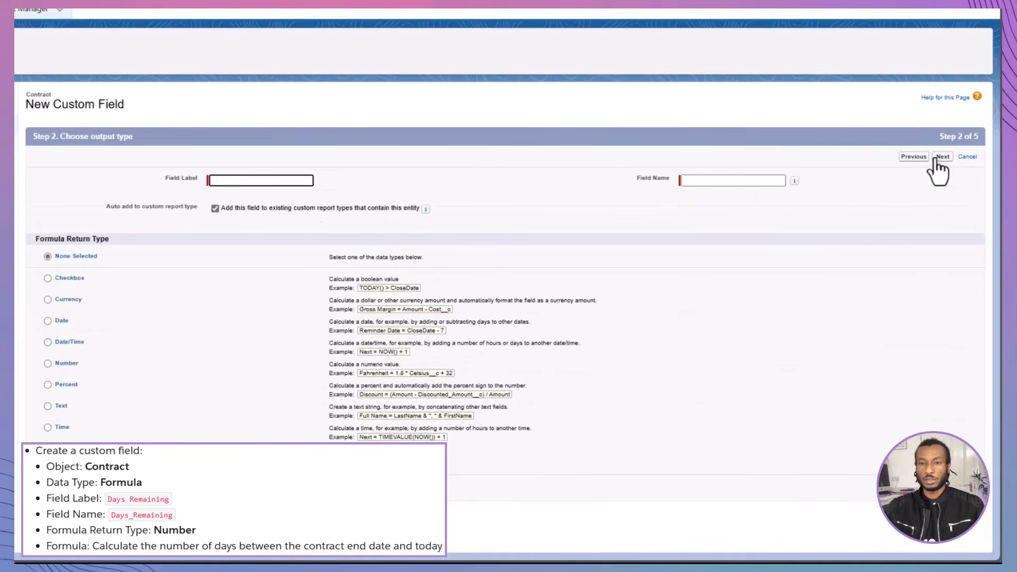
Label the contract field Days Remaining, set its formula return type to Number, and proceed to the formula editor
text(Days Remaining)
key(Tab)
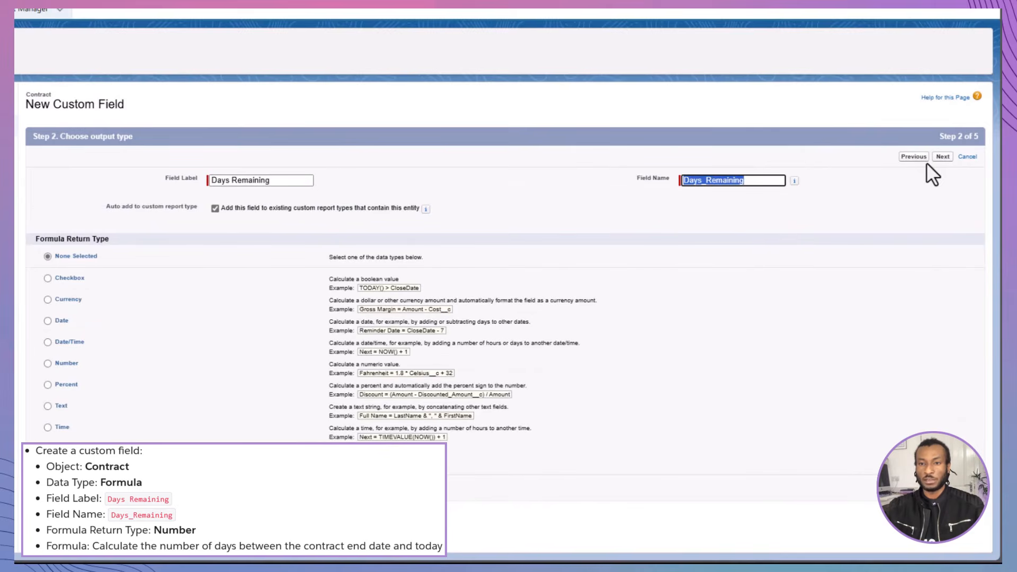
click(47, 363)
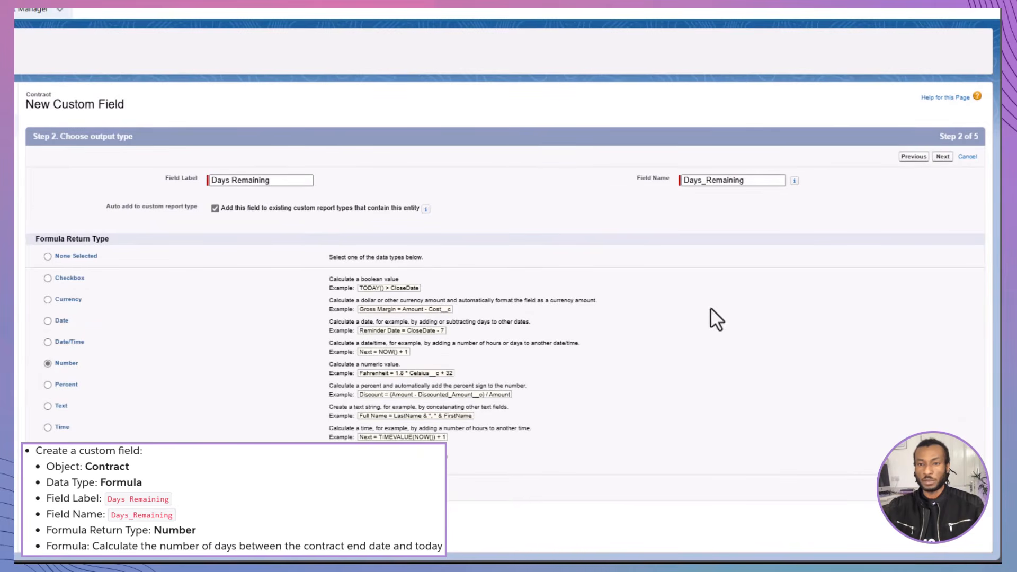
click(938, 157)
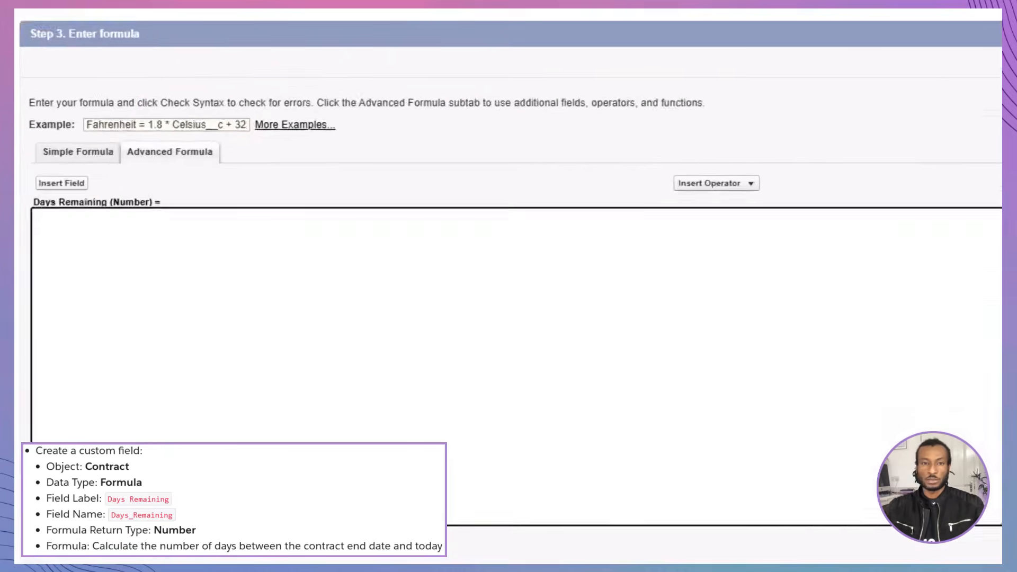
Enter the formula EndDate - TODAY (), check its syntax, and continue to the next stage of the field setup
text(EndDate )
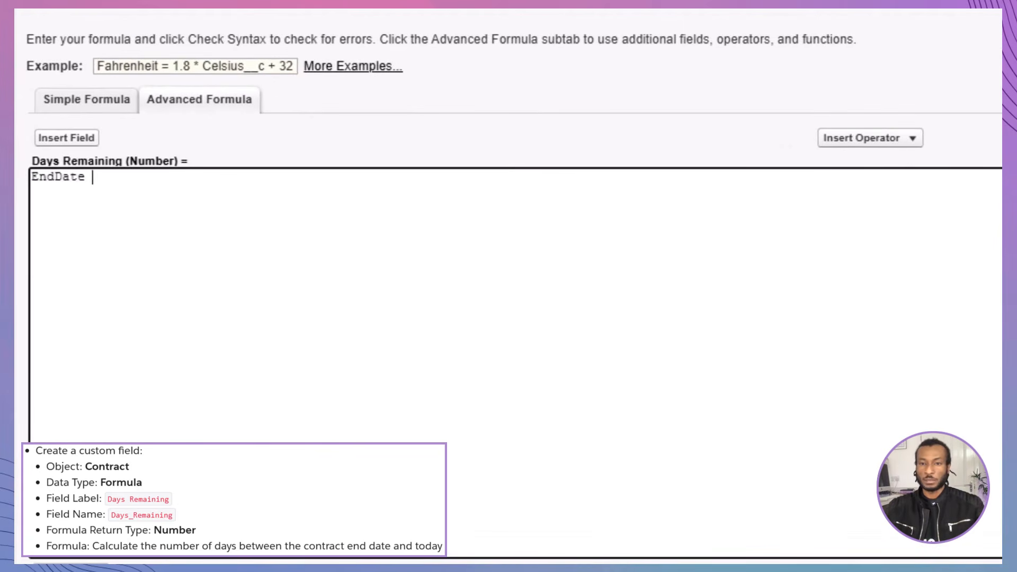
text(- TODAY ()
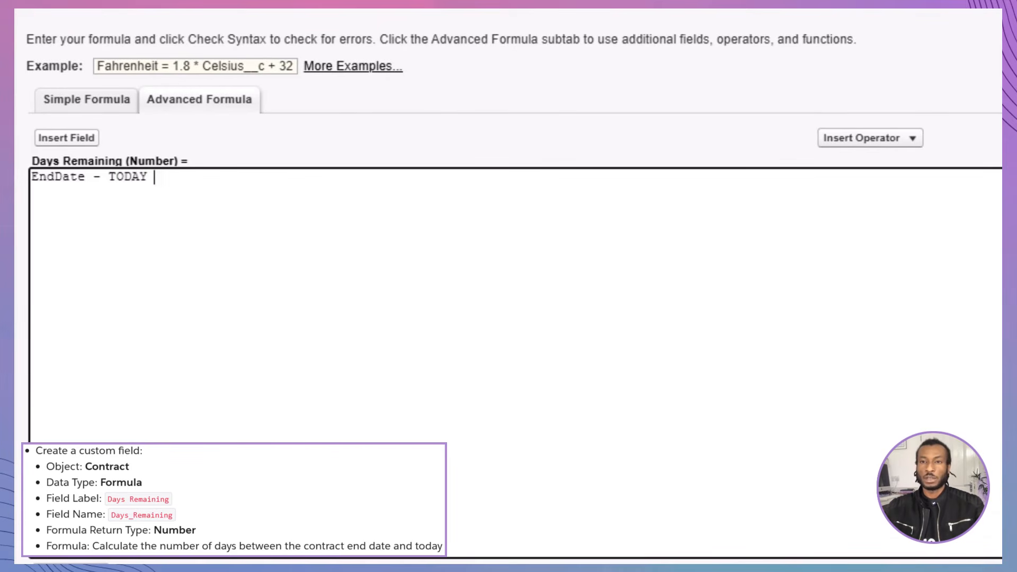
text())
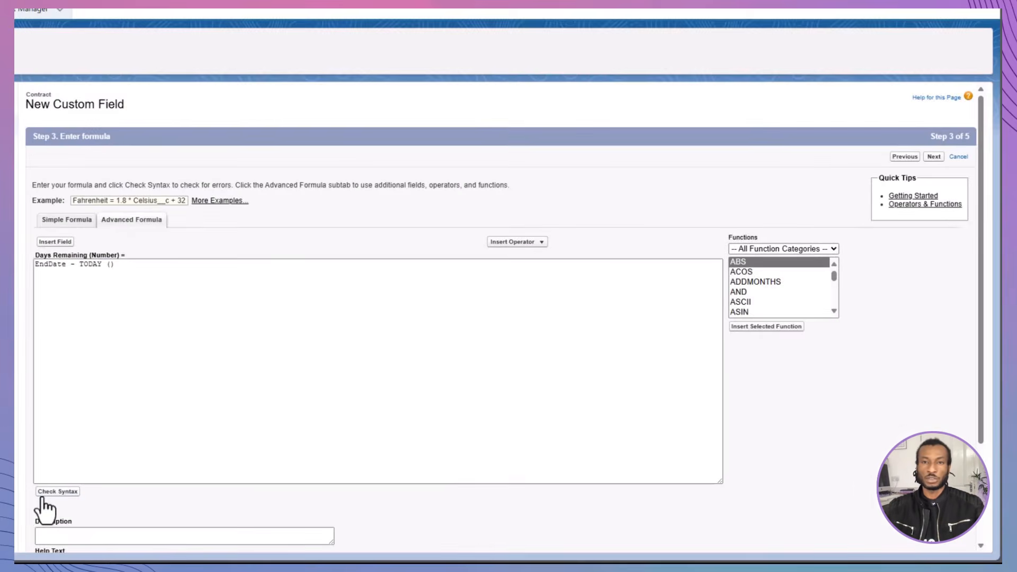
click(50, 492)
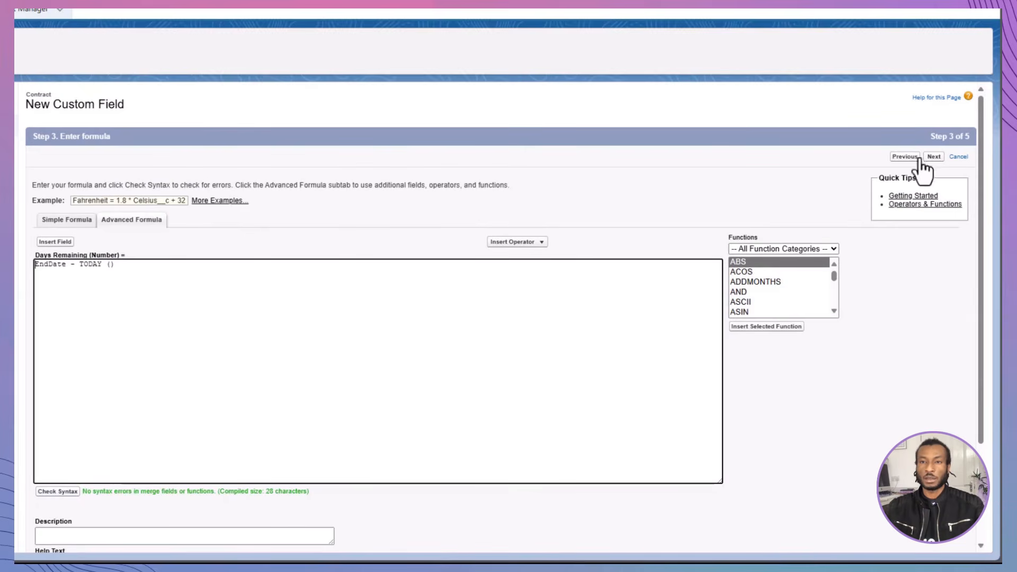
click(933, 157)
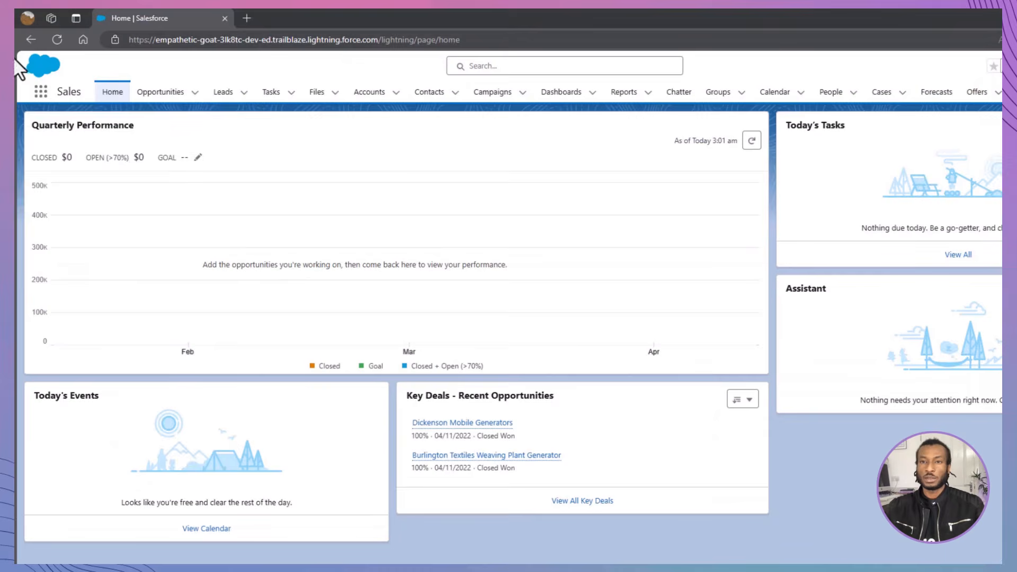
Open Contracts from the full list of items, switch the list view, and view the details of the Edge Communications contract
click(41, 92)
click(41, 238)
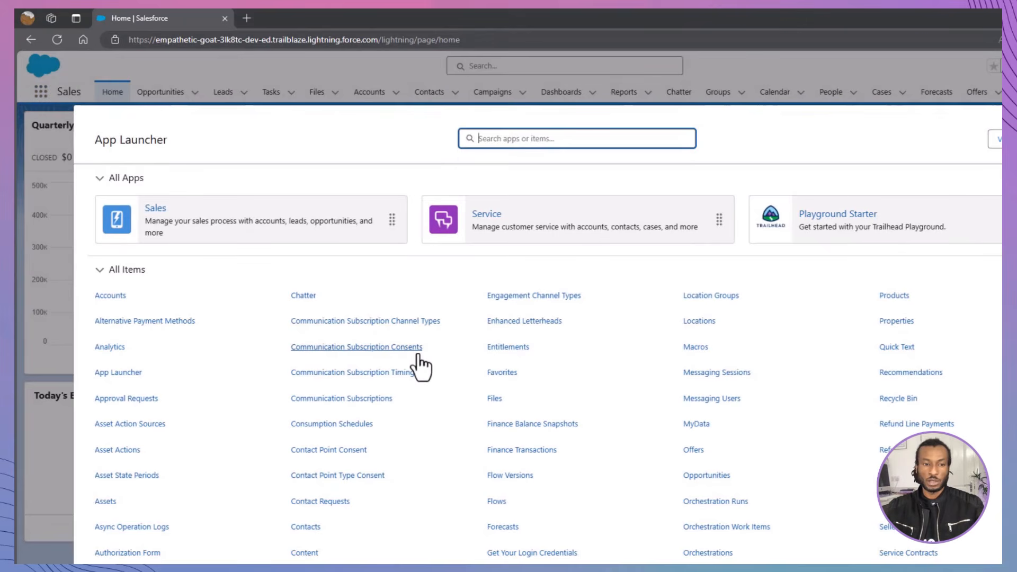
scroll(419, 360, down, 2)
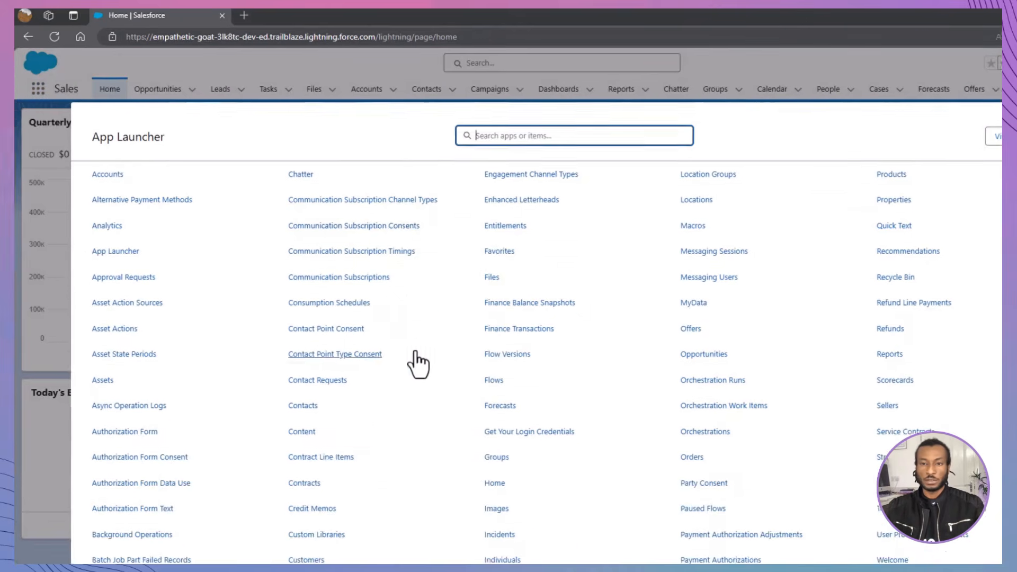
click(307, 491)
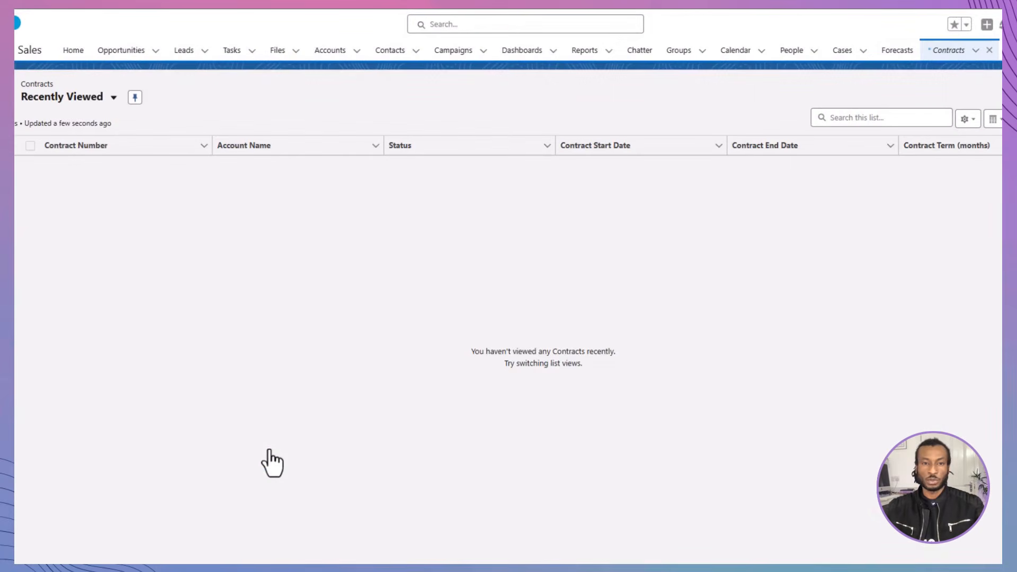
click(113, 97)
click(101, 162)
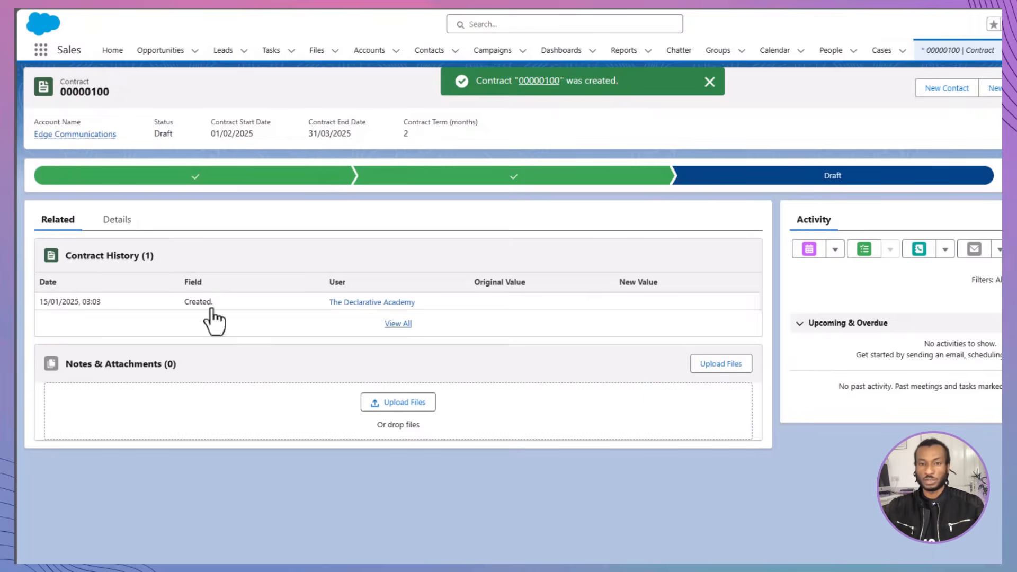
click(130, 219)
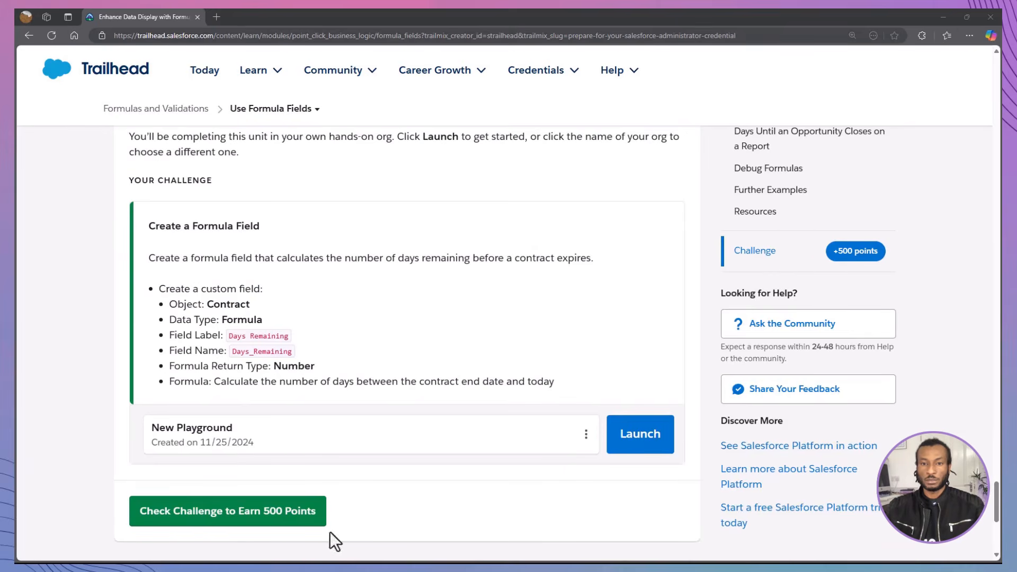
Switch to Trailhead and submit the Create a Formula Field challenge for checking
click(311, 522)
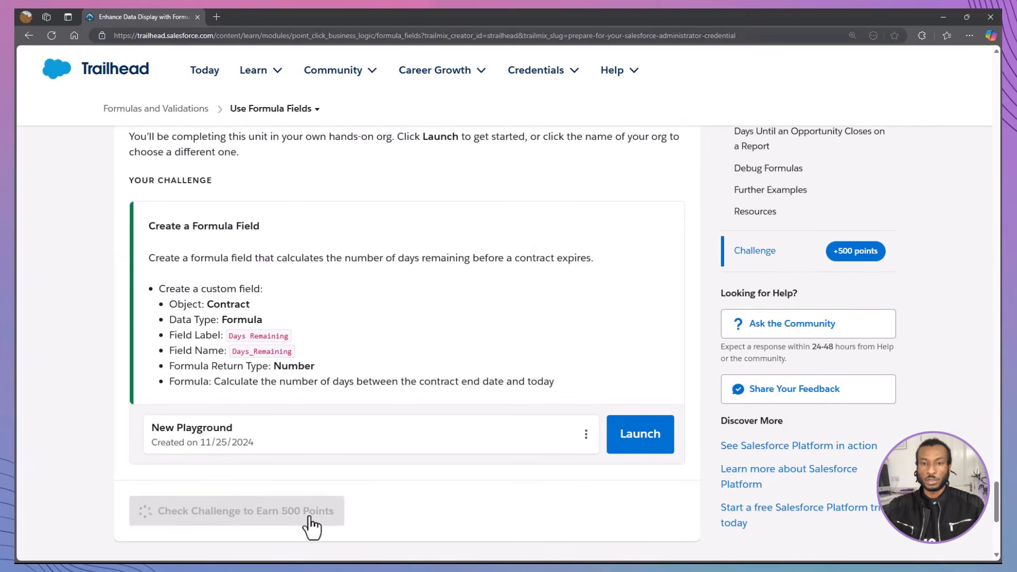